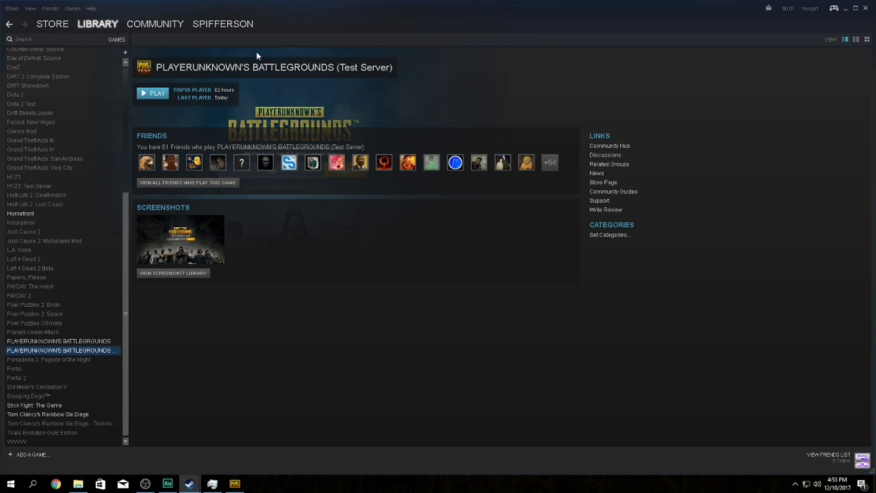
Browse the local files of PLAYERUNKNOWN'S BATTLEGROUNDS (Test Server) and go to the TslGame\Binaries\Win64 folder
{"action": "right_click", "coordinate": [53, 352]}
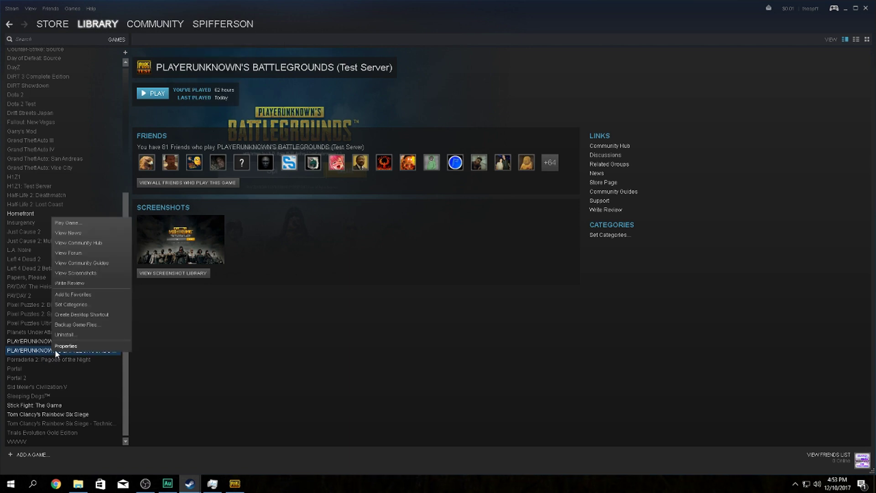
{"action": "left_click", "coordinate": [61, 346]}
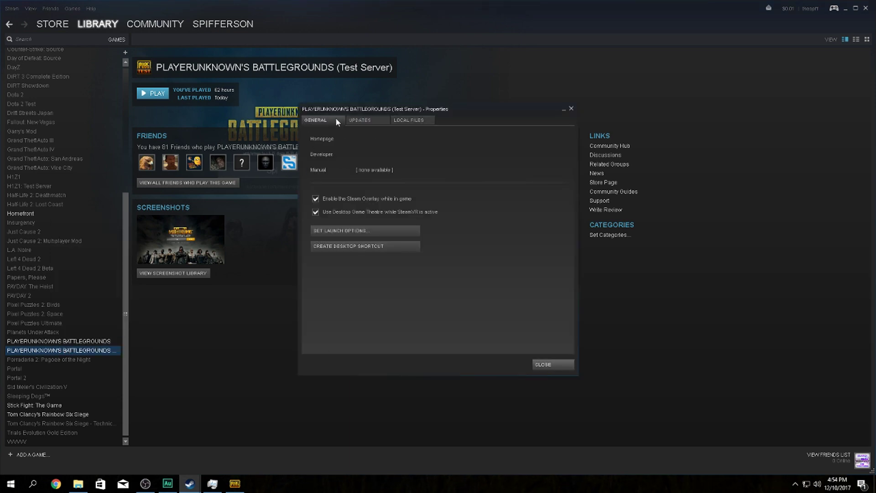
{"action": "left_click", "coordinate": [420, 122]}
{"action": "left_click", "coordinate": [328, 155]}
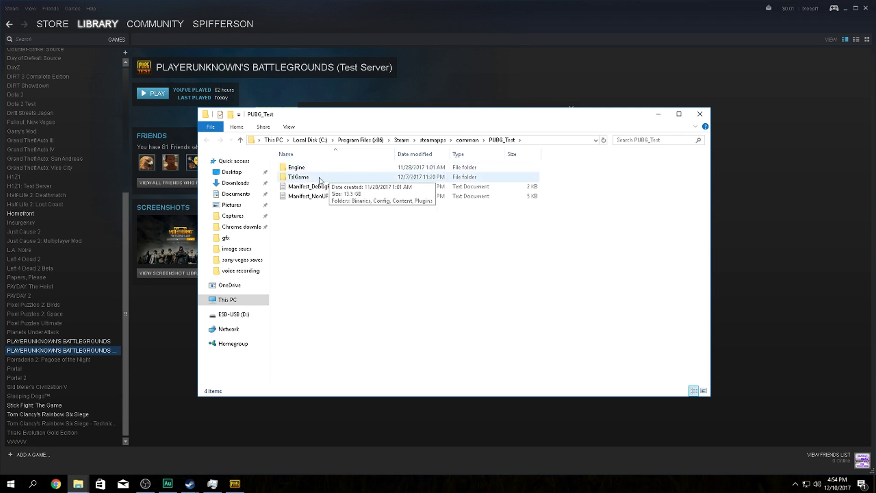
{"action": "double_click", "coordinate": [299, 177]}
{"action": "double_click", "coordinate": [297, 168]}
{"action": "left_click", "coordinate": [305, 179]}
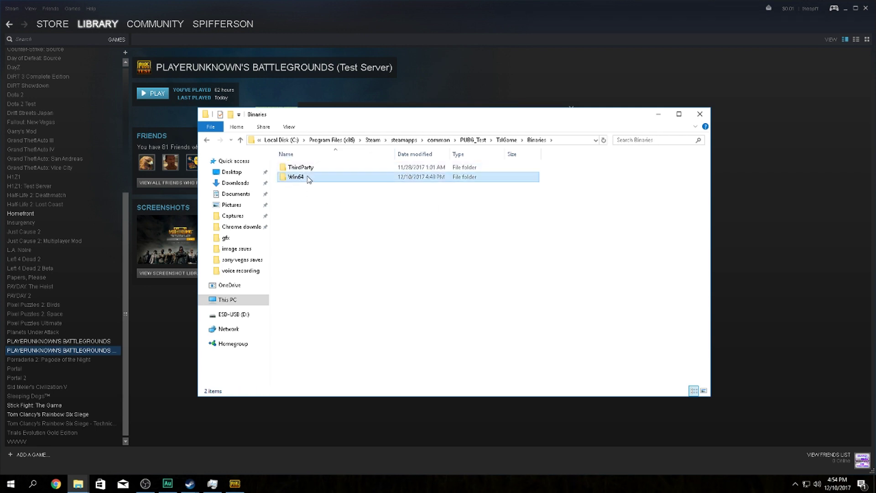
{"action": "double_click", "coordinate": [306, 178]}
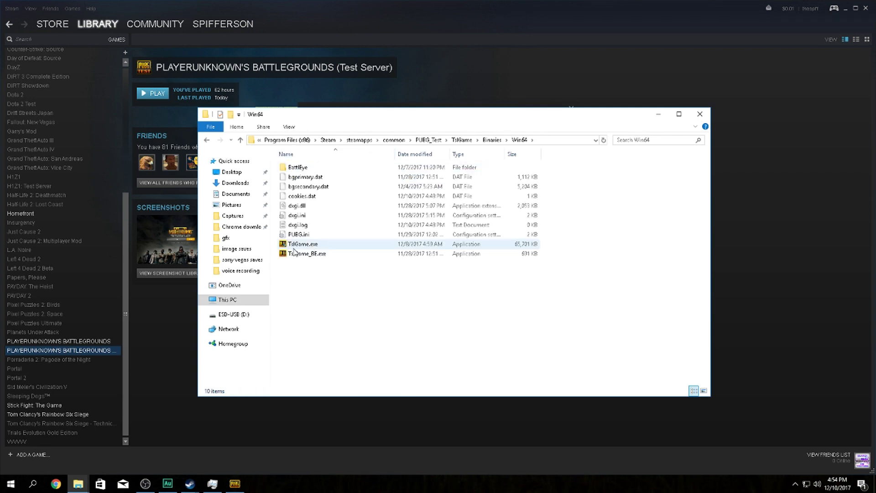
Enable the high DPI scaling override, performed by Application, in TslGame.exe's compatibility properties, apply it, and return to the Steam library
{"action": "right_click", "coordinate": [303, 250]}
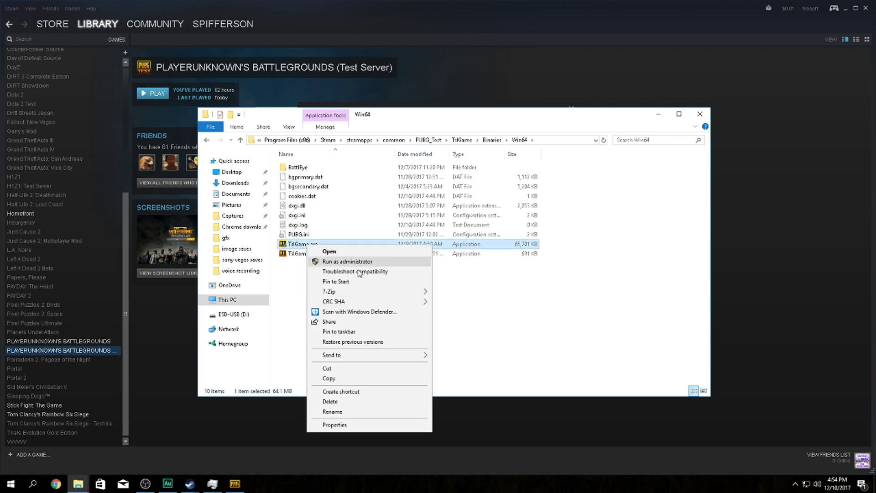
{"action": "left_click", "coordinate": [335, 425]}
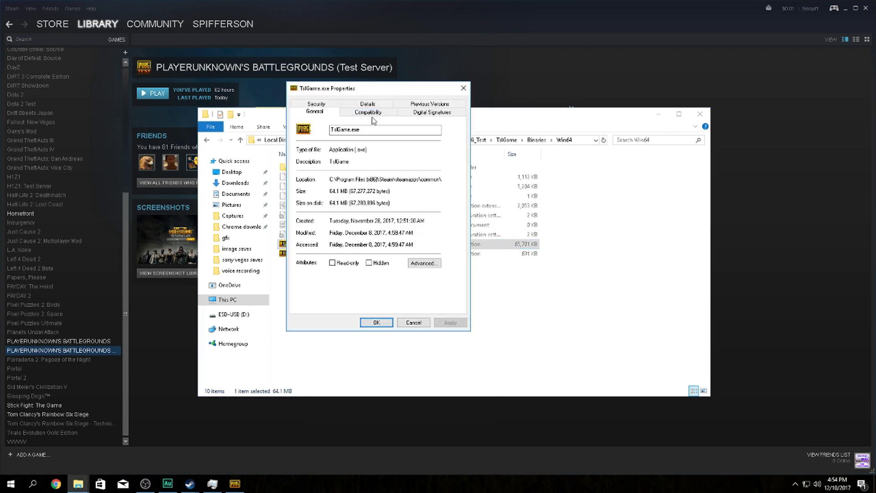
{"action": "left_click", "coordinate": [376, 113]}
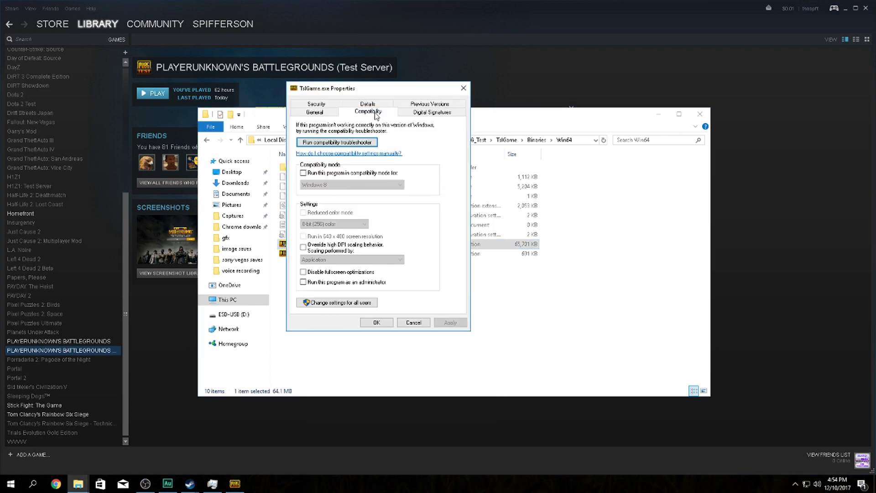
{"action": "left_click", "coordinate": [302, 247]}
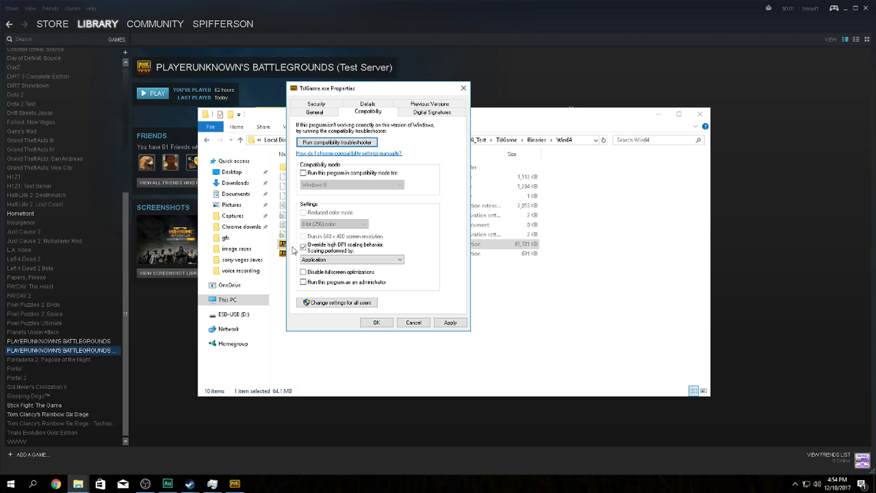
{"action": "left_click", "coordinate": [452, 323]}
{"action": "left_click", "coordinate": [376, 323]}
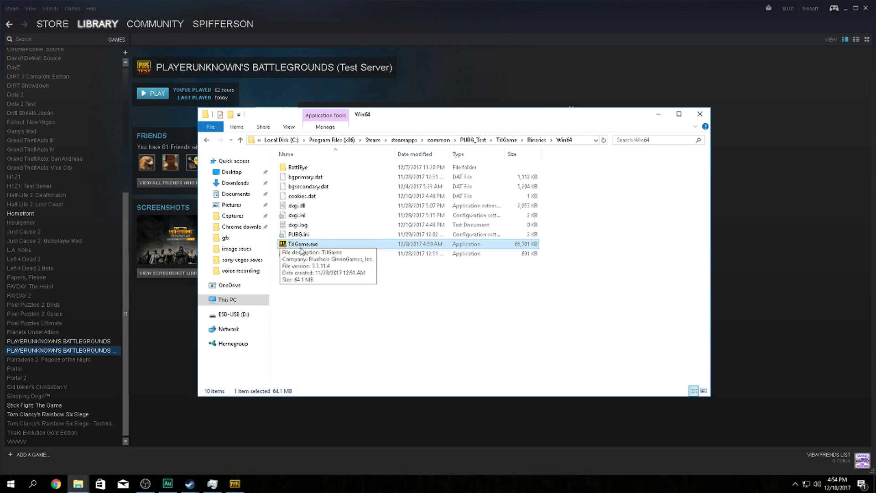
{"action": "left_click", "coordinate": [246, 465]}
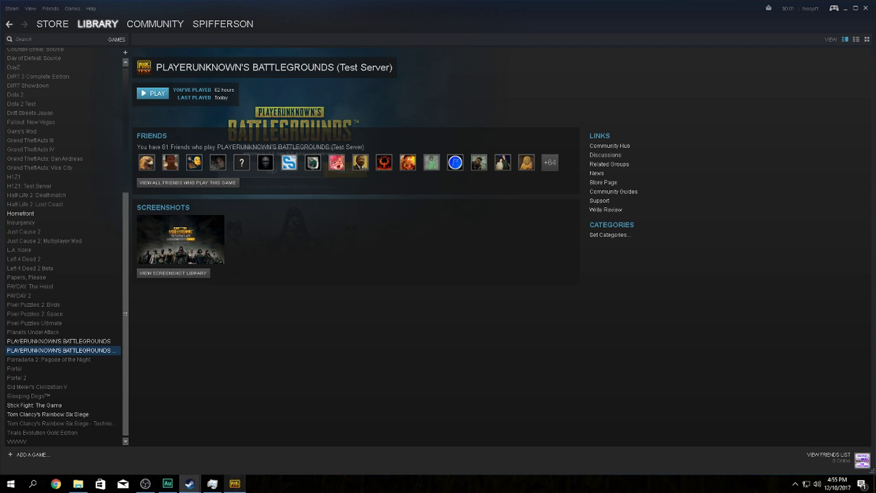
Open Task Manager and set the priority of the TslGame.exe process to High
{"action": "right_click", "coordinate": [278, 483]}
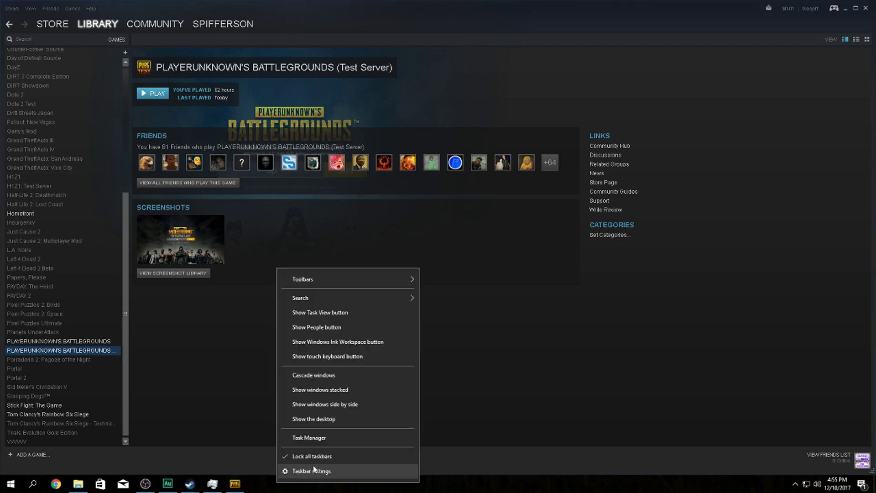
{"action": "left_click", "coordinate": [322, 436]}
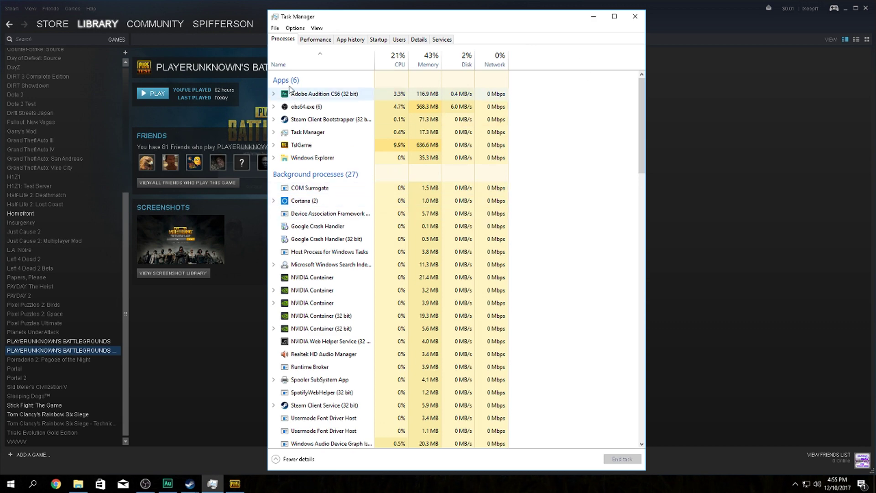
{"action": "left_click", "coordinate": [418, 39]}
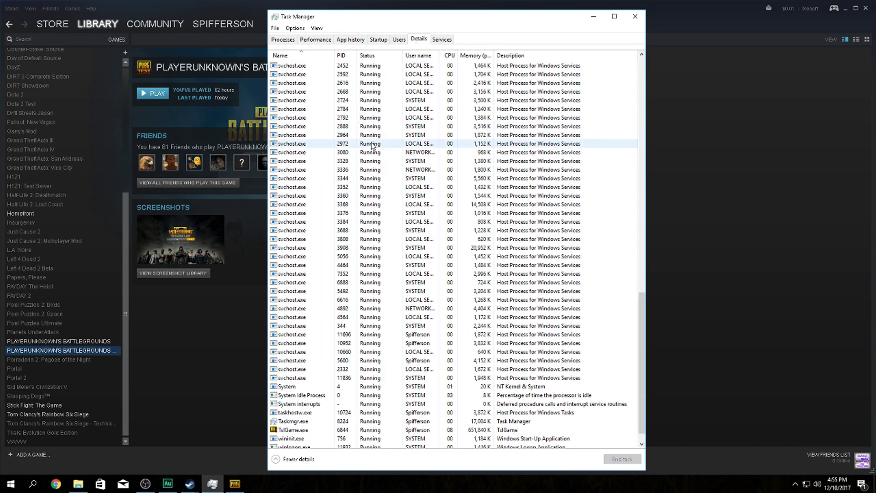
{"action": "right_click", "coordinate": [299, 414]}
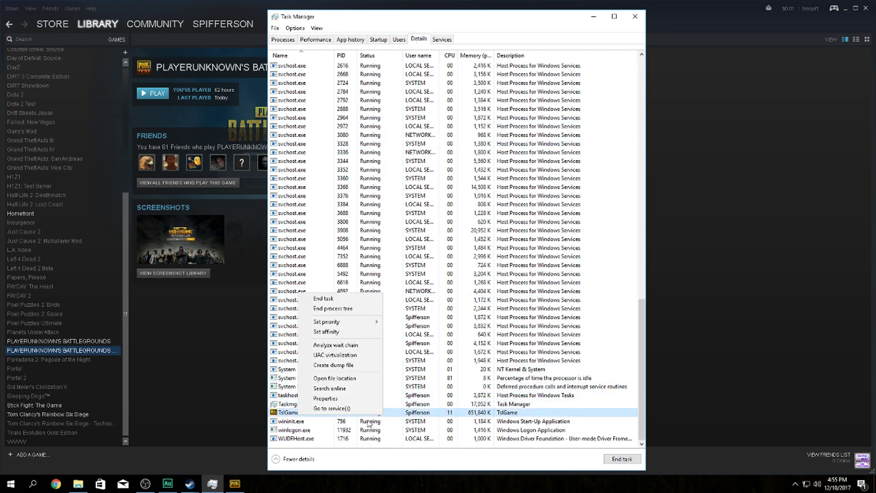
{"action": "mouse_move", "coordinate": [354, 323]}
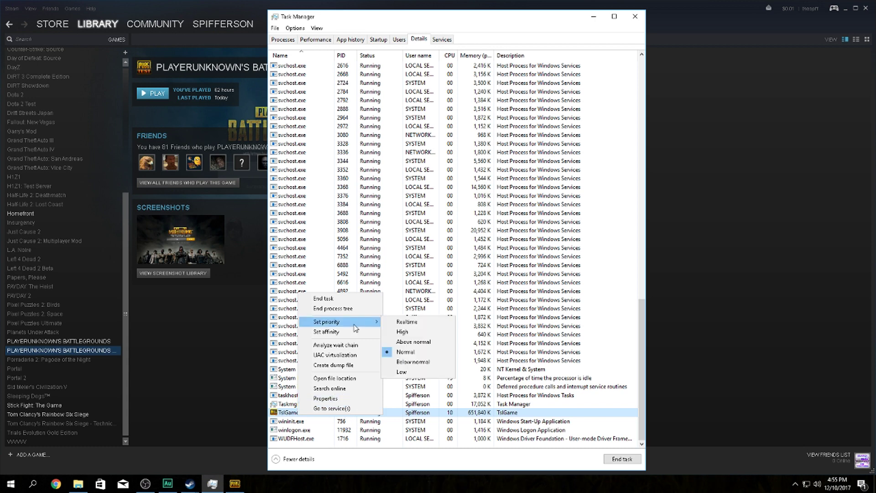
{"action": "left_click", "coordinate": [397, 333]}
{"action": "key", "text": "Return"}
Review the processor affinity of TslGame.exe and accept it with all CPUs allowed
{"action": "right_click", "coordinate": [298, 413]}
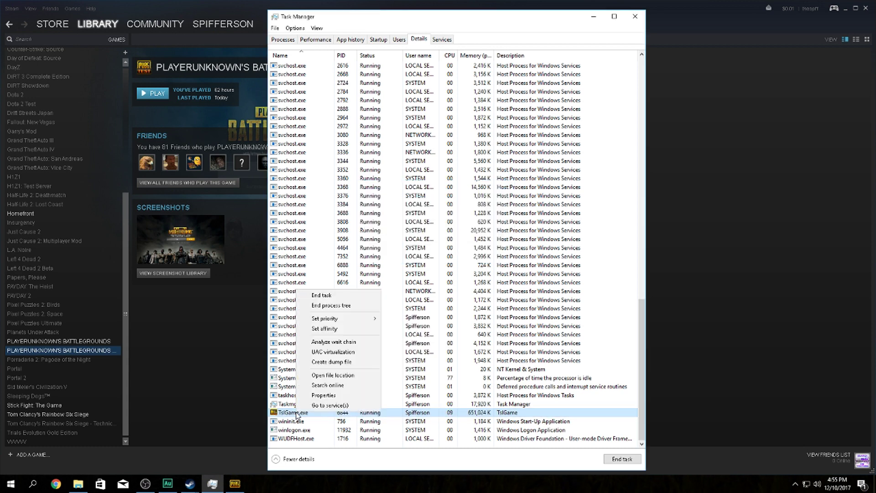
{"action": "left_click", "coordinate": [354, 329]}
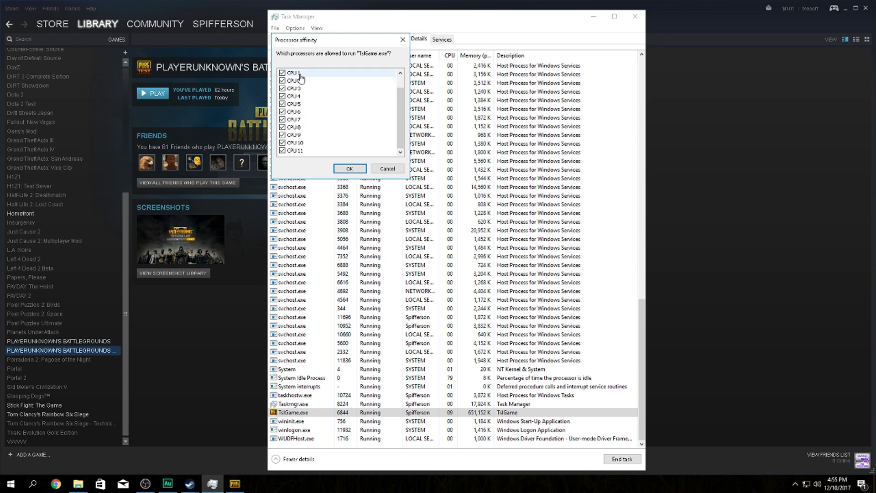
{"action": "left_click", "coordinate": [349, 169]}
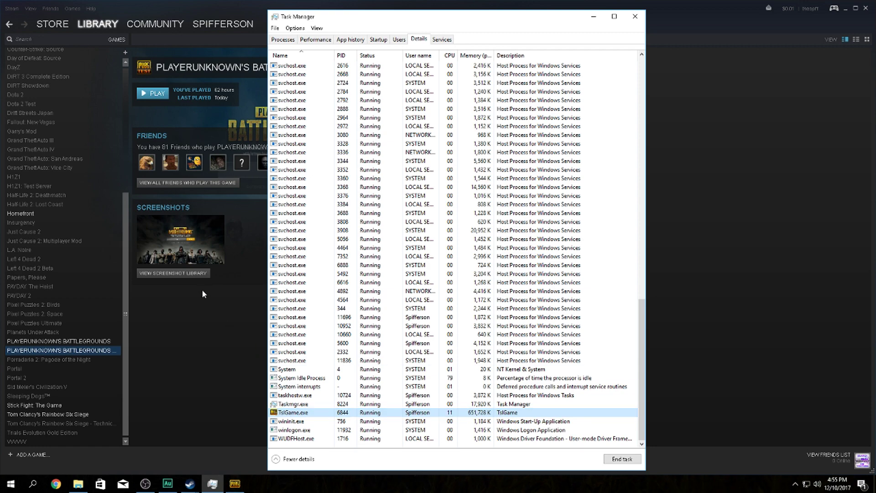
Switch to the PUBG game, open its graphics settings and set Screen Mode to Fullscreen
{"action": "key", "text": "alt+Tab"}
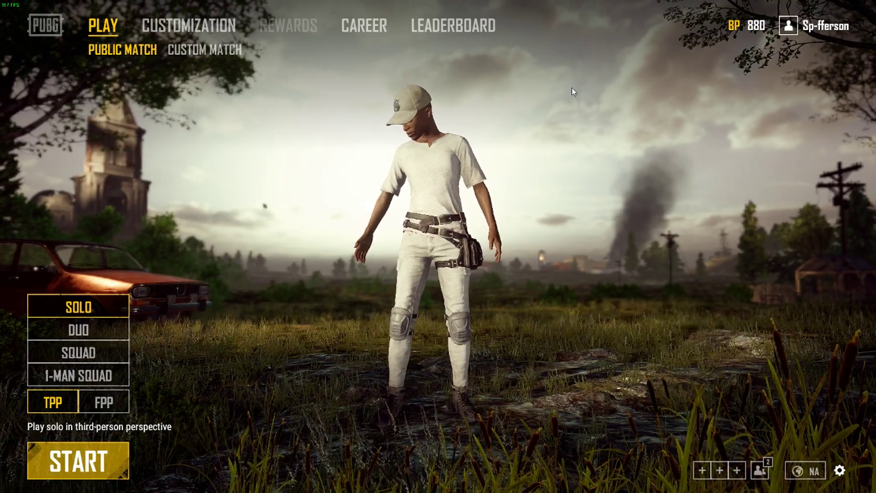
{"action": "key", "text": "Escape"}
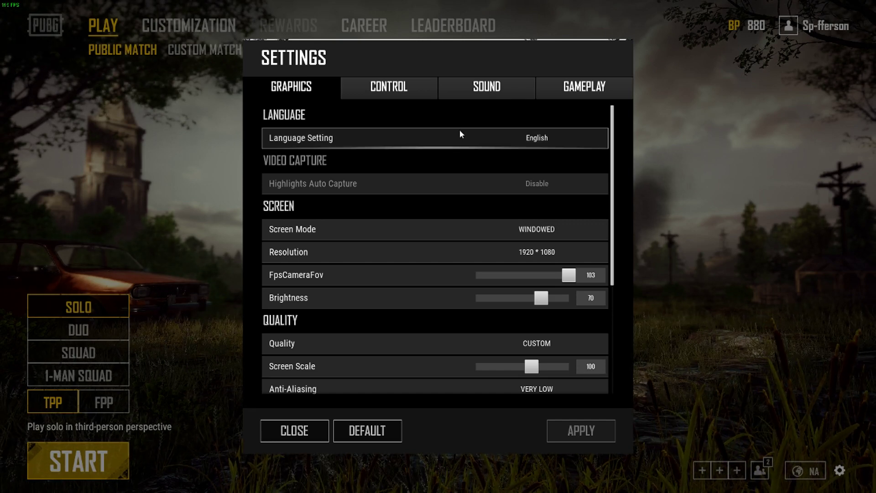
{"action": "scroll", "coordinate": [433, 165], "scroll_direction": "down", "scroll_amount": 3}
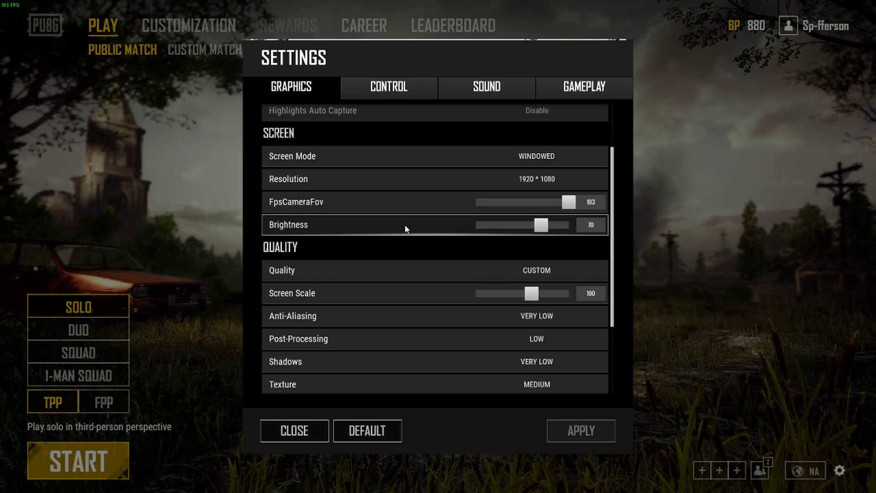
{"action": "scroll", "coordinate": [419, 218], "scroll_direction": "up", "scroll_amount": 3}
{"action": "left_click", "coordinate": [536, 228]}
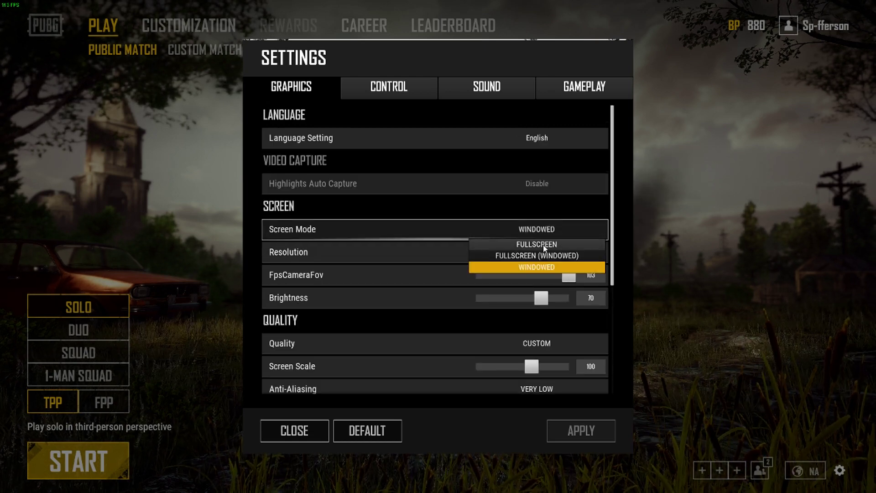
{"action": "left_click", "coordinate": [543, 245]}
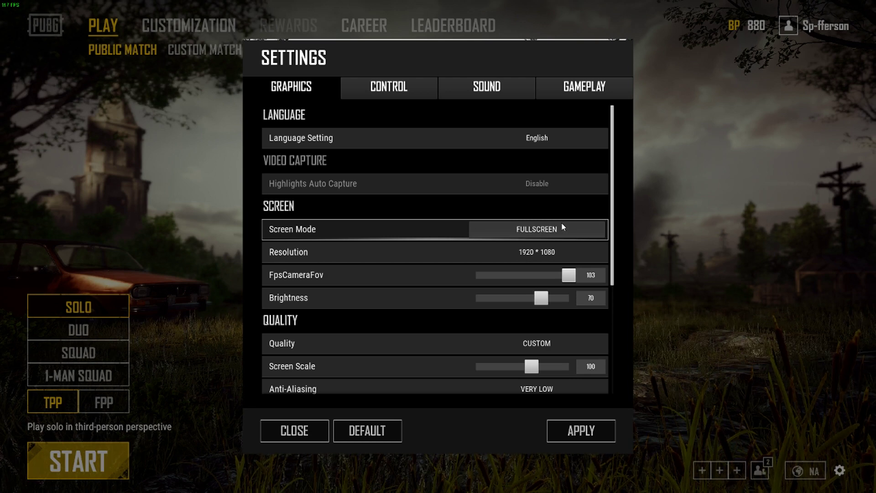
Set Anti-Aliasing to Medium in the graphics quality settings
{"action": "scroll", "coordinate": [319, 202], "scroll_direction": "down", "scroll_amount": 3}
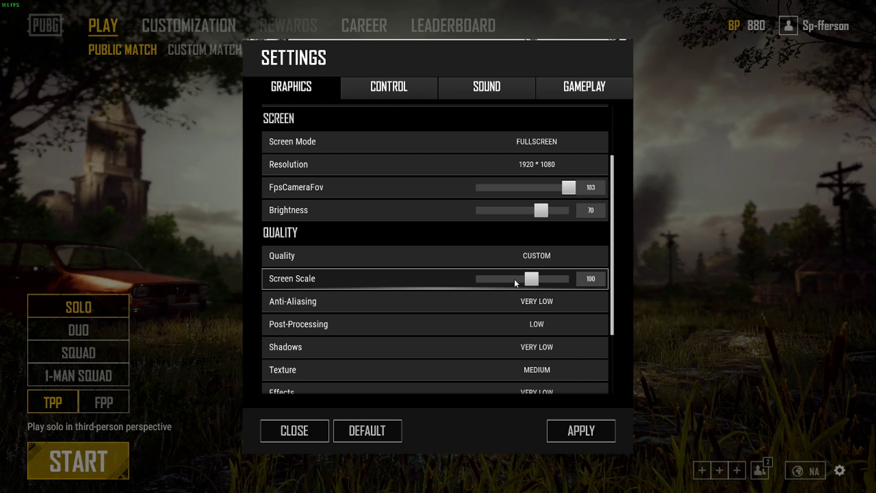
{"action": "scroll", "coordinate": [426, 172], "scroll_direction": "down", "scroll_amount": 2}
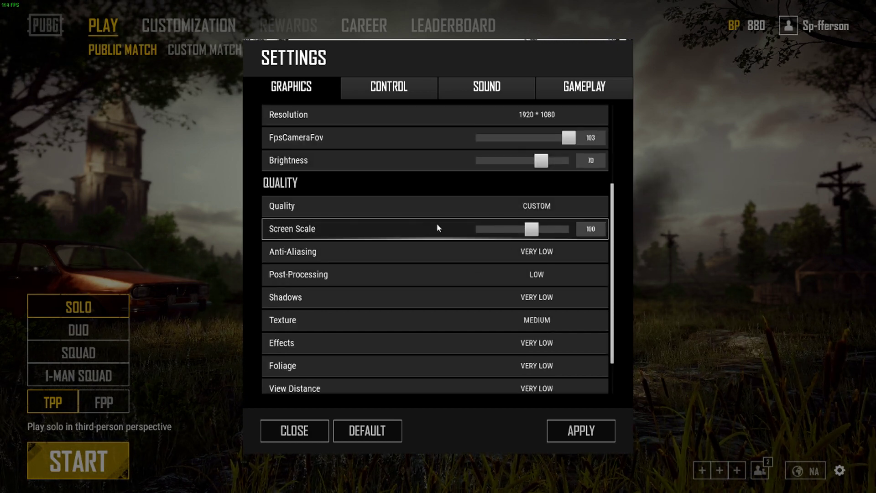
{"action": "left_click_drag", "start_coordinate": [614, 222], "coordinate": [619, 252]}
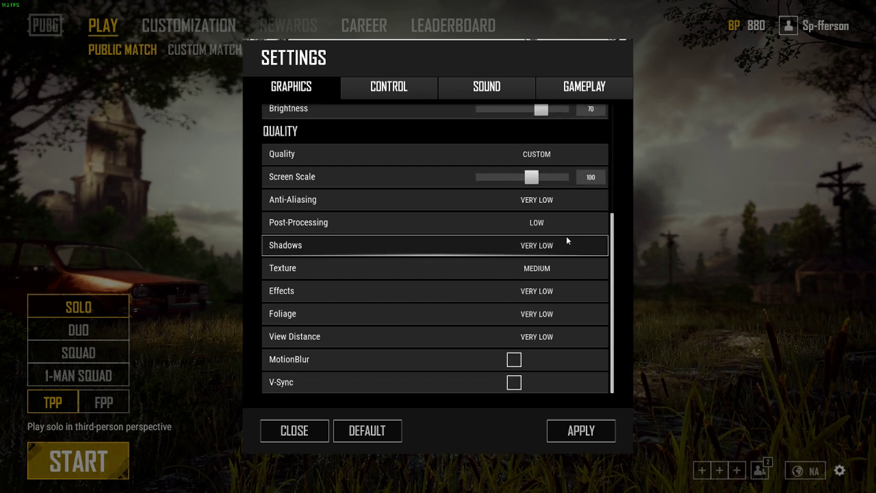
{"action": "left_click", "coordinate": [535, 202]}
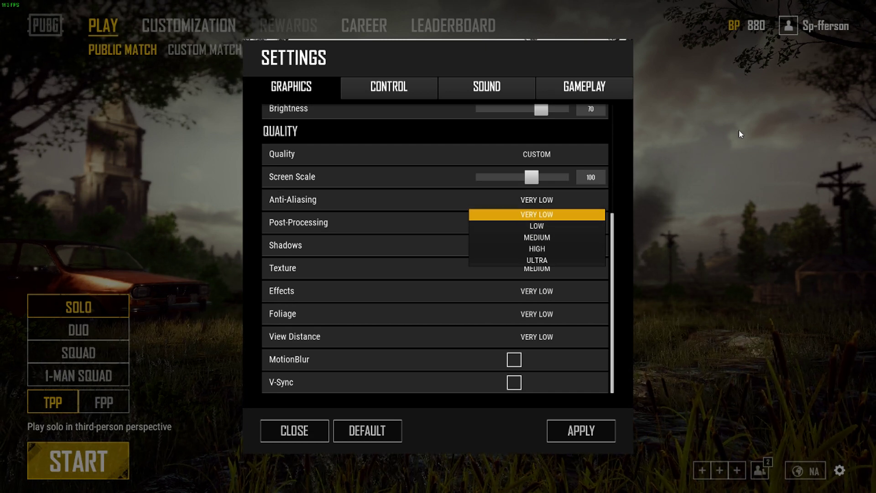
{"action": "left_click", "coordinate": [537, 237]}
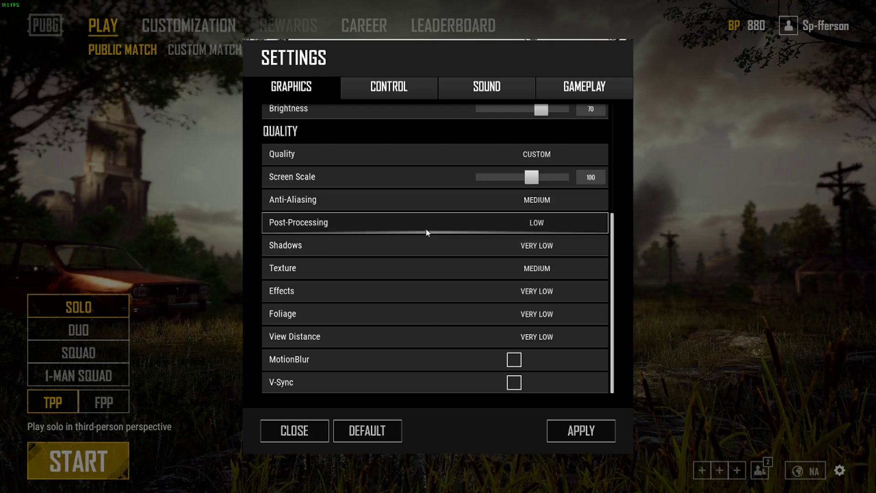
Show and dismiss the ReShade overlay, and return Anti-Aliasing to Very Low
{"action": "key", "text": "Home"}
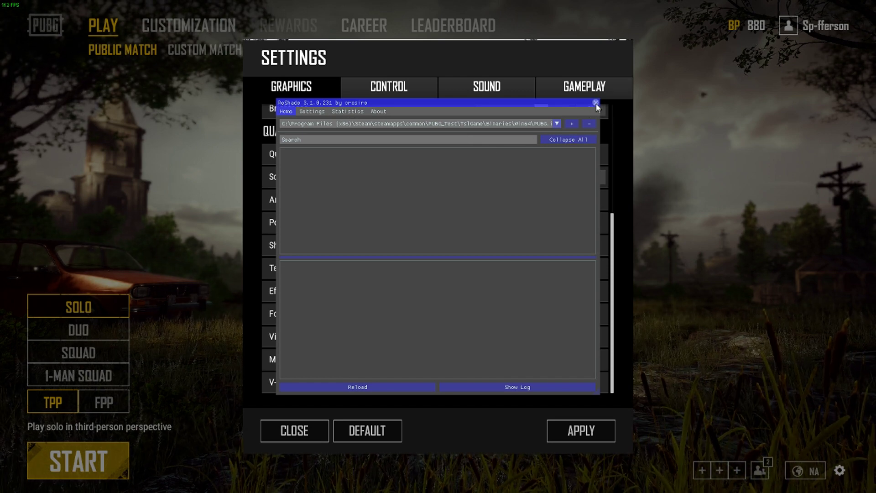
{"action": "key", "text": "Home"}
{"action": "left_click", "coordinate": [542, 202]}
{"action": "left_click", "coordinate": [537, 209]}
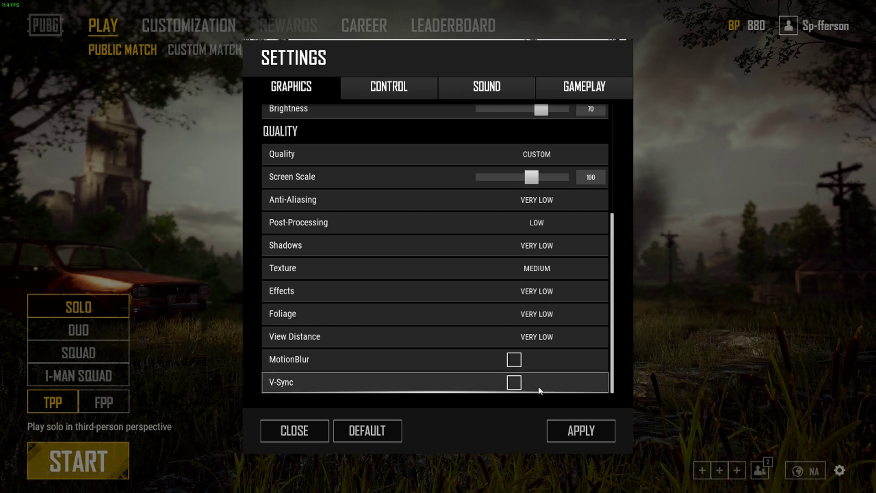
Examine the gameplay settings, including the UI and key input method options
{"action": "left_click", "coordinate": [585, 87]}
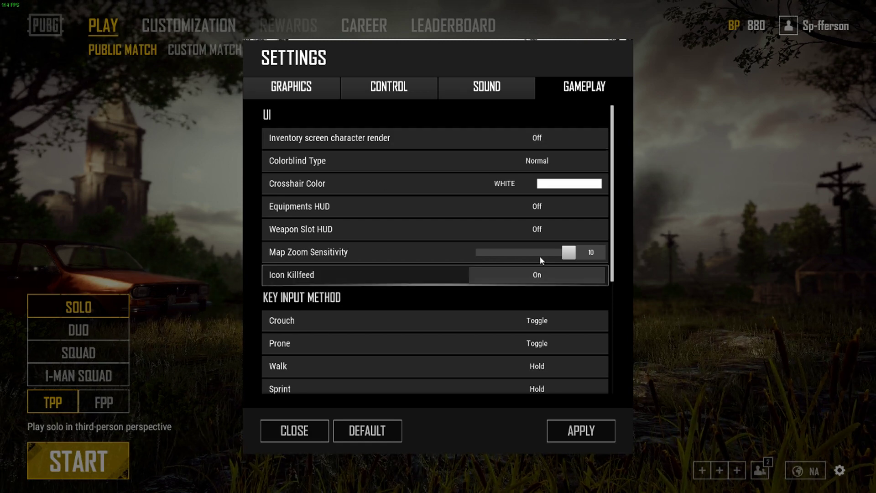
{"action": "scroll", "coordinate": [461, 171], "scroll_direction": "down", "scroll_amount": 5}
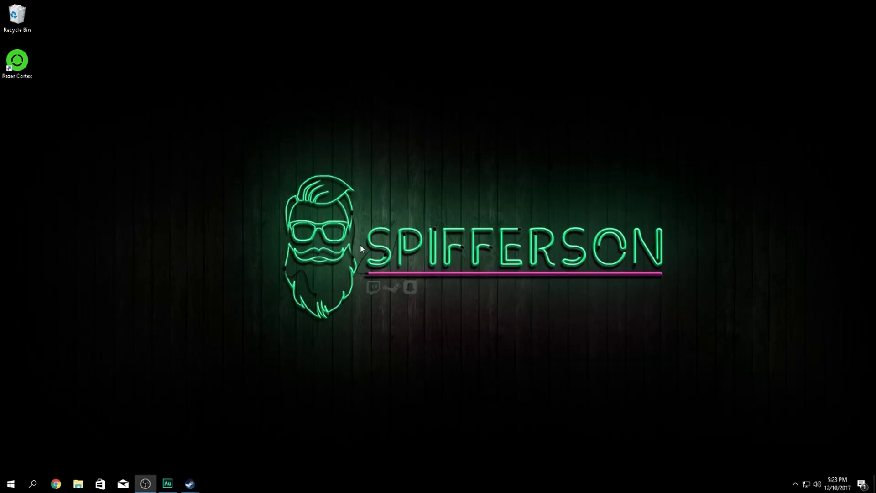
Open Manage 3D Settings in NVIDIA Control Panel and show the program-specific settings for PLAYERUNKNOWN'S BATTLEGROUNDS
{"action": "right_click", "coordinate": [276, 241]}
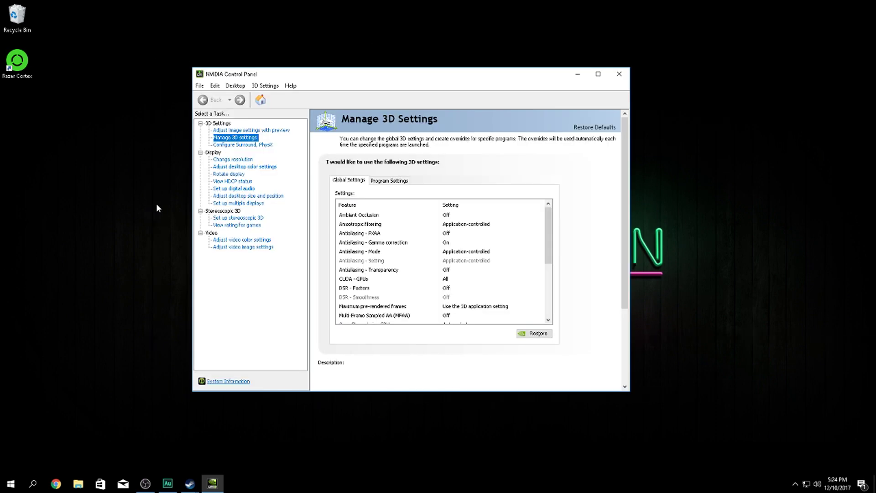
{"action": "left_click", "coordinate": [386, 181]}
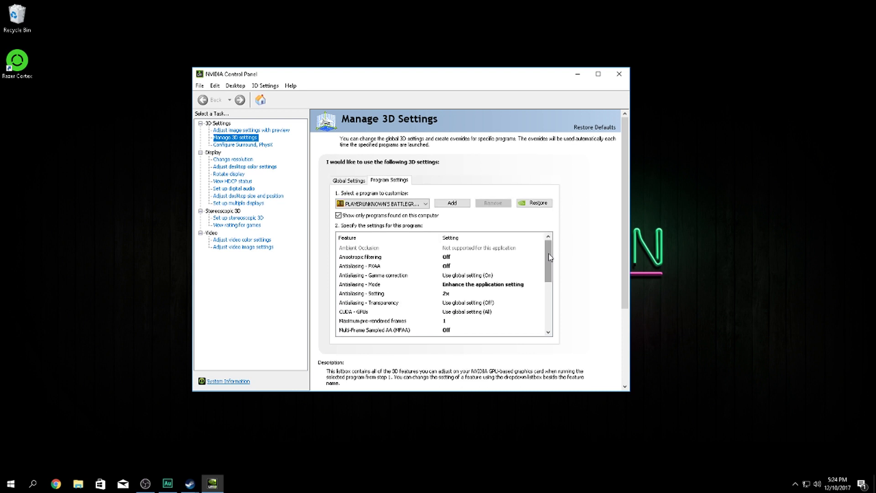
Examine the PLAYERUNKNOWN'S BATTLEGROUNDS program settings, including the Antialiasing - Mode options and the texture filtering features
{"action": "mouse_move", "coordinate": [550, 257]}
{"action": "left_mouse_down"}
{"action": "mouse_move", "coordinate": [551, 269]}
{"action": "mouse_move", "coordinate": [535, 251]}
{"action": "mouse_move", "coordinate": [546, 270]}
{"action": "mouse_move", "coordinate": [541, 321]}
{"action": "mouse_move", "coordinate": [540, 254]}
{"action": "left_mouse_up"}
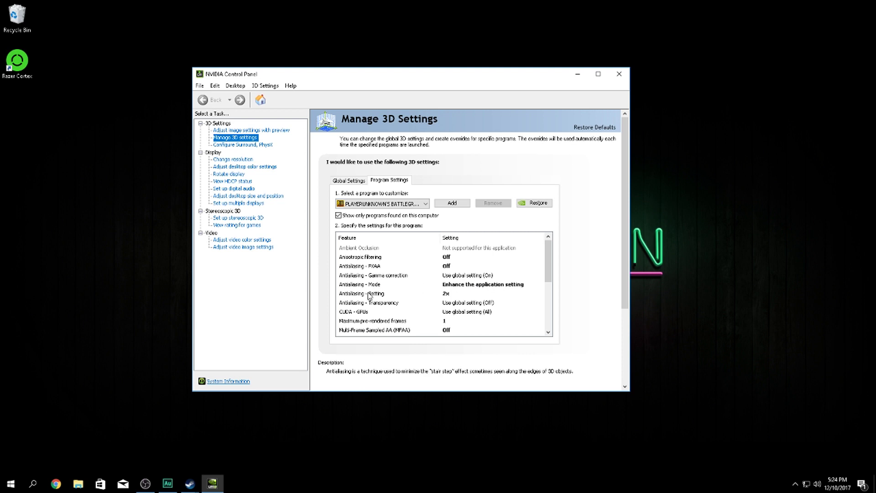
{"action": "left_click", "coordinate": [465, 285]}
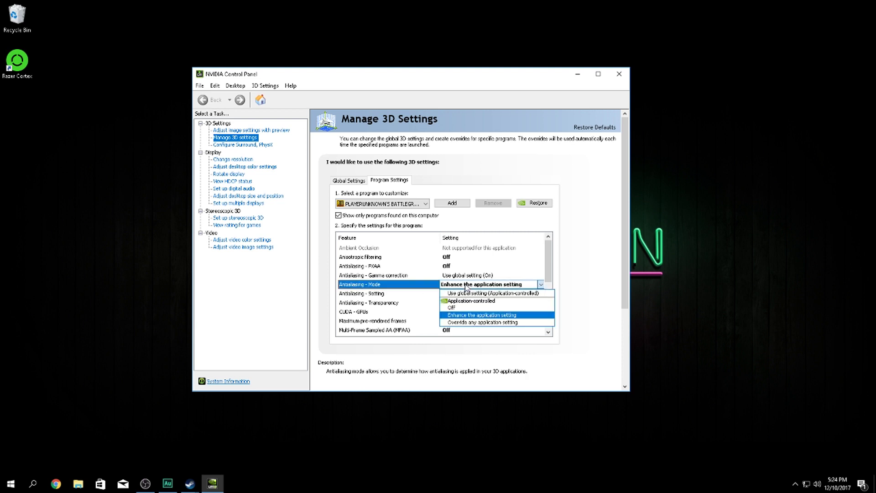
{"action": "left_click", "coordinate": [466, 286]}
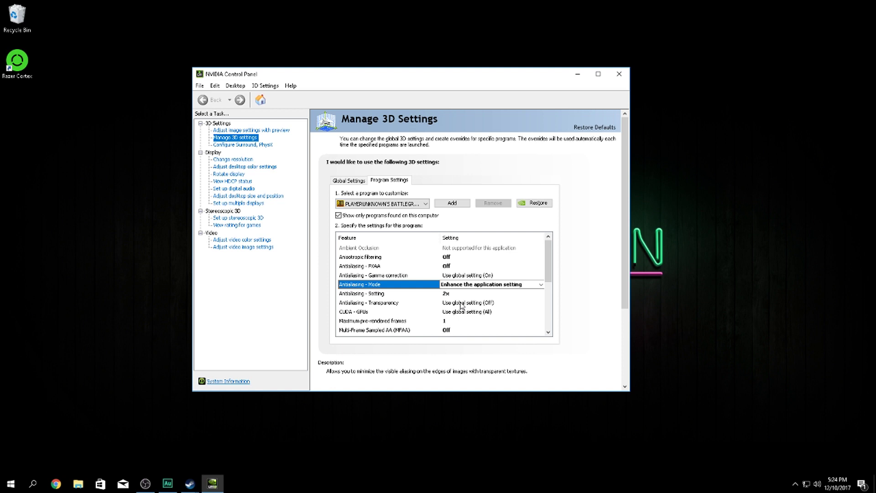
{"action": "scroll", "coordinate": [431, 300], "scroll_direction": "down", "scroll_amount": 1}
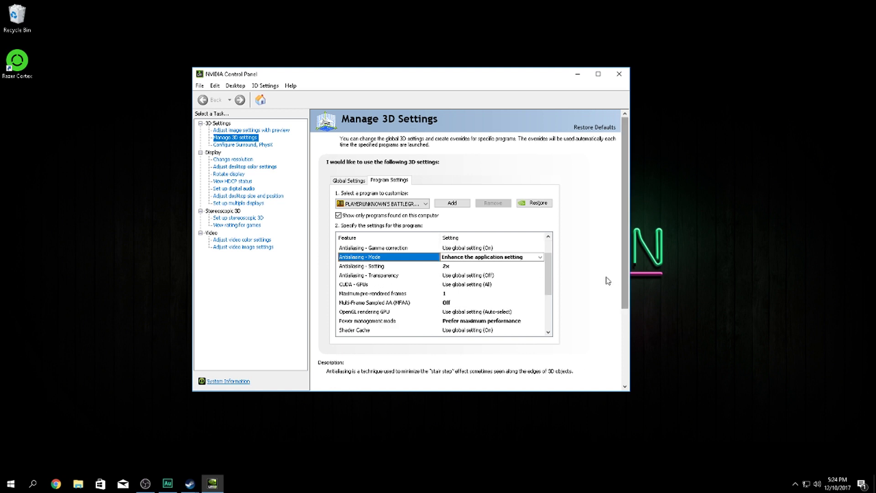
{"action": "scroll", "coordinate": [419, 267], "scroll_direction": "down", "scroll_amount": 1}
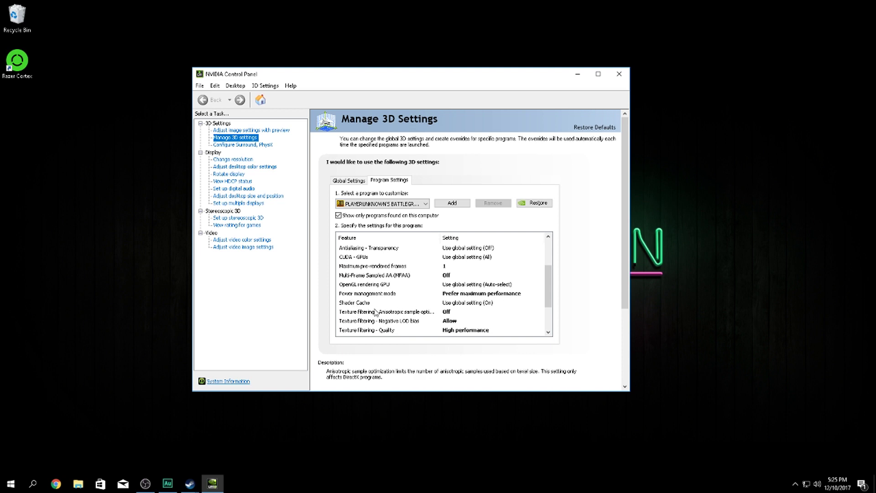
{"action": "scroll", "coordinate": [383, 290], "scroll_direction": "down", "scroll_amount": 1}
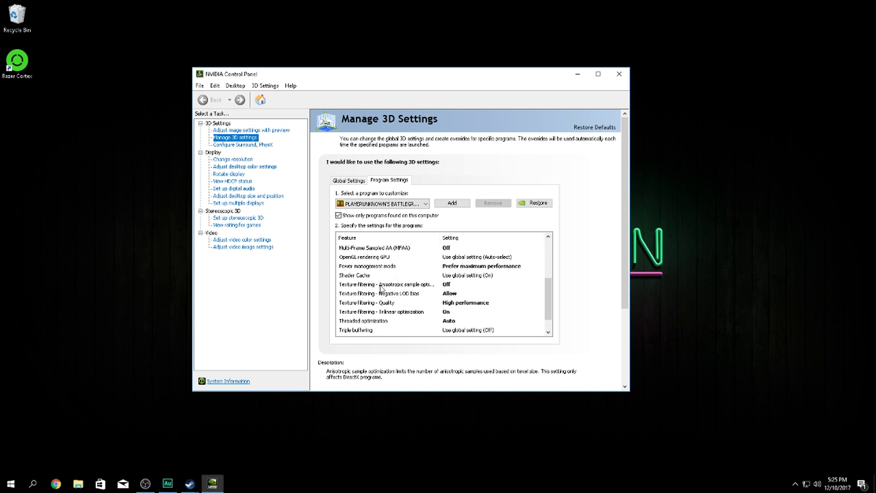
{"action": "left_click", "coordinate": [416, 287]}
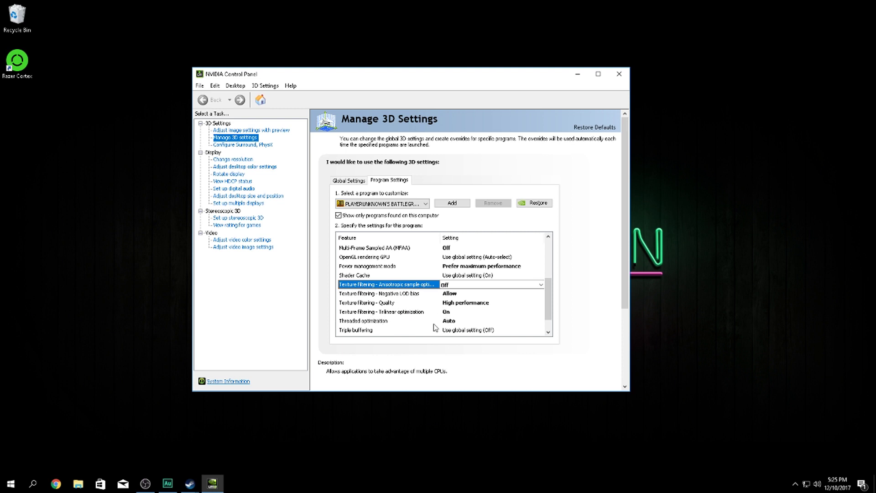
{"action": "scroll", "coordinate": [461, 322], "scroll_direction": "down", "scroll_amount": 1}
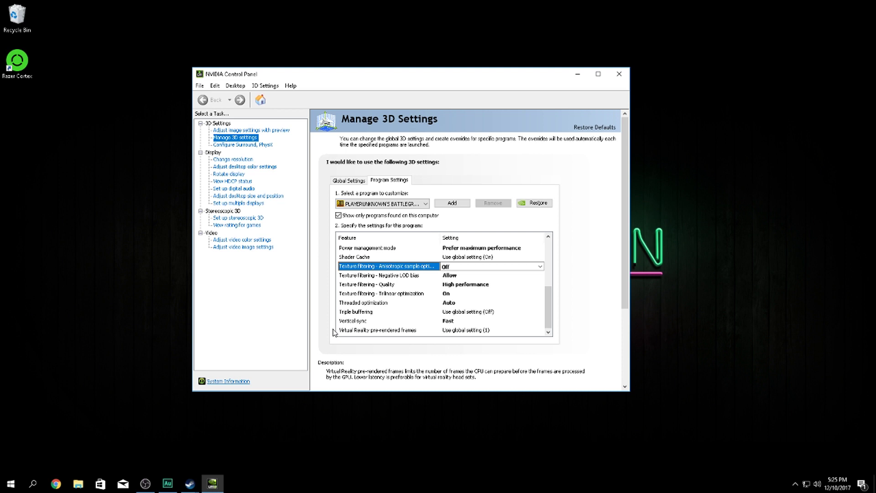
Examine the Vertical sync setting for the game and close NVIDIA Control Panel
{"action": "left_click", "coordinate": [352, 322]}
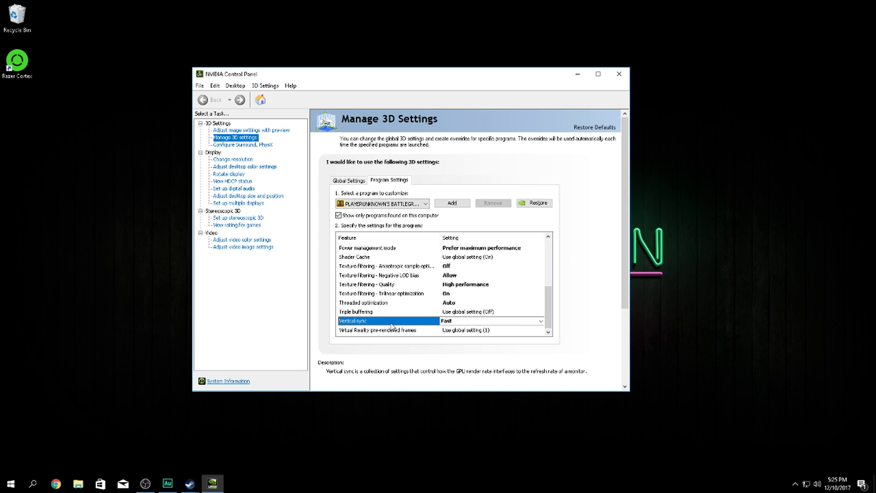
{"action": "left_click", "coordinate": [465, 322]}
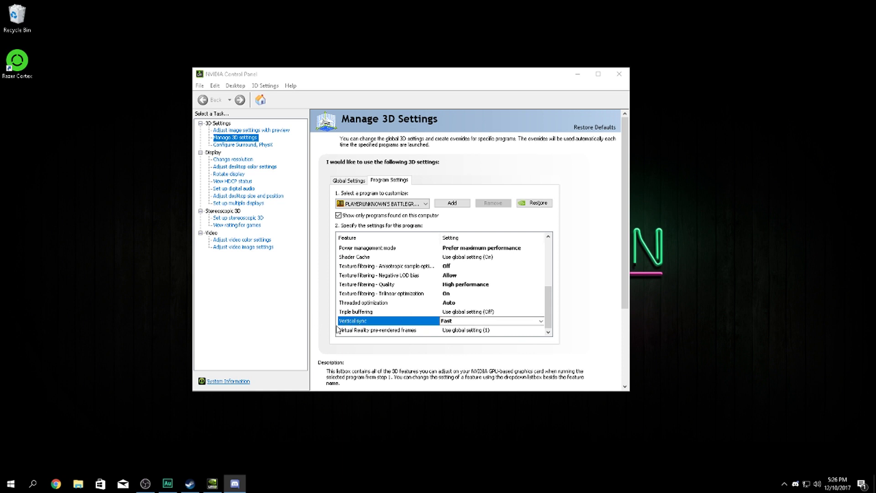
{"action": "left_click", "coordinate": [452, 322]}
{"action": "key", "text": "Escape"}
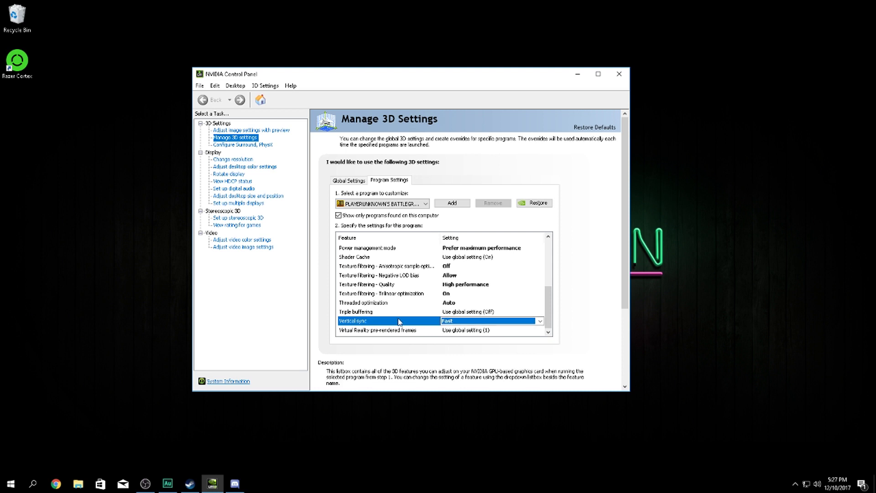
{"action": "left_click", "coordinate": [620, 74]}
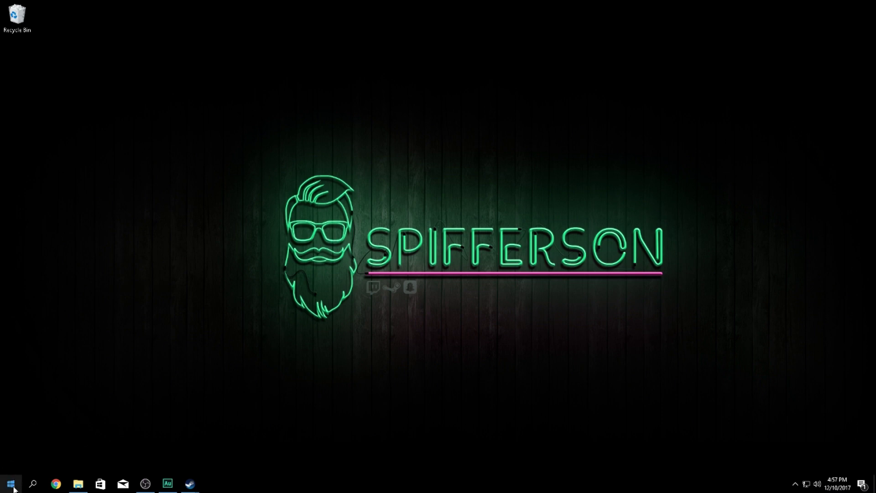
Open This PC's system properties from File Explorer and bring up the Performance Options in the advanced system settings
{"action": "left_click", "coordinate": [78, 485]}
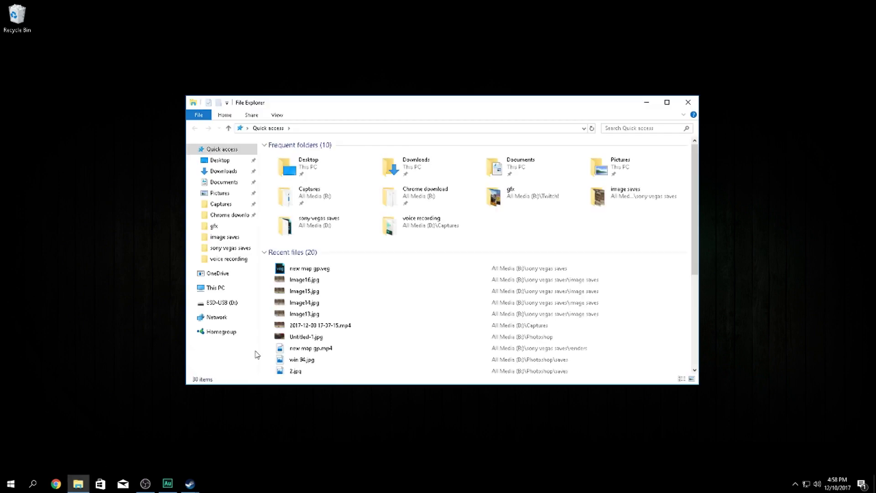
{"action": "right_click", "coordinate": [220, 288]}
{"action": "left_click", "coordinate": [256, 406]}
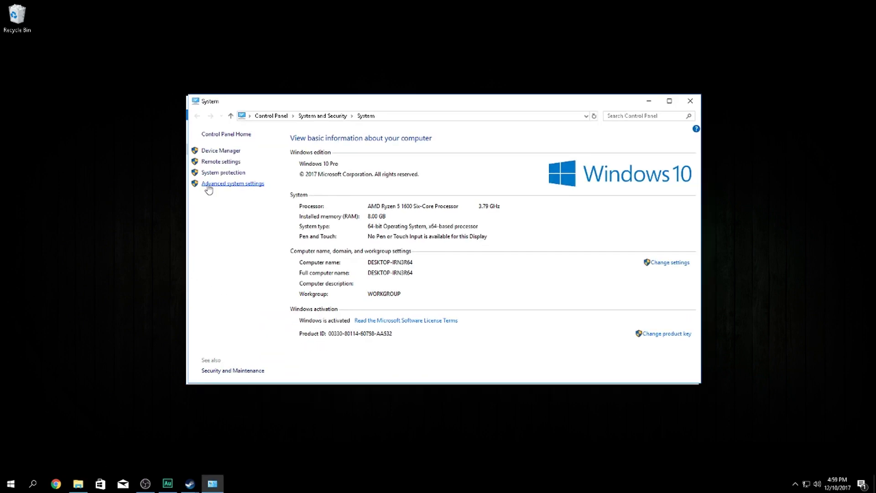
{"action": "left_click", "coordinate": [213, 185]}
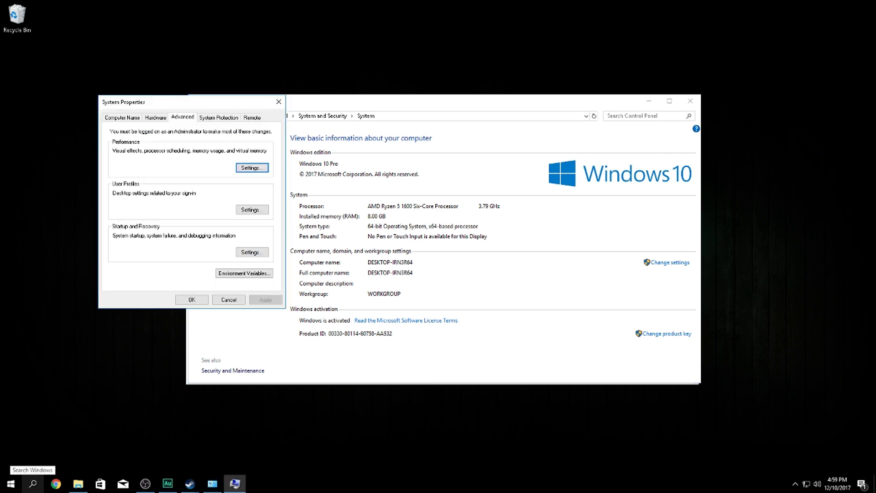
{"action": "left_click", "coordinate": [32, 482]}
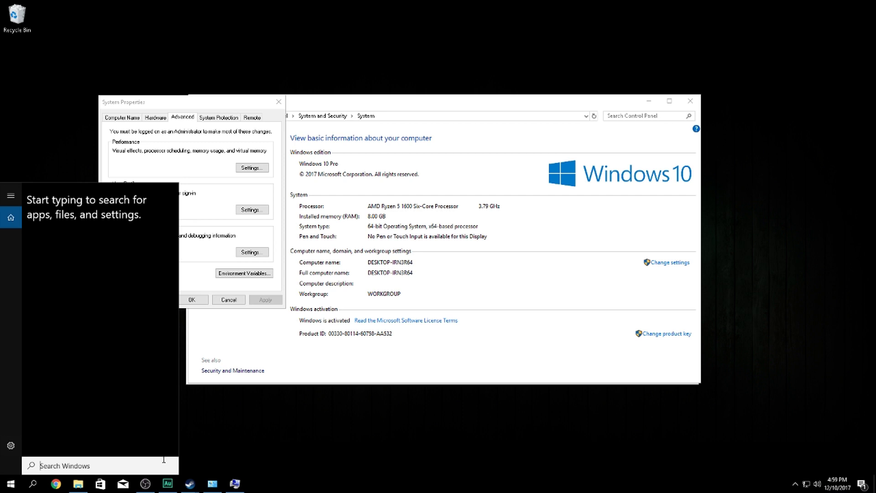
{"action": "left_click", "coordinate": [238, 183]}
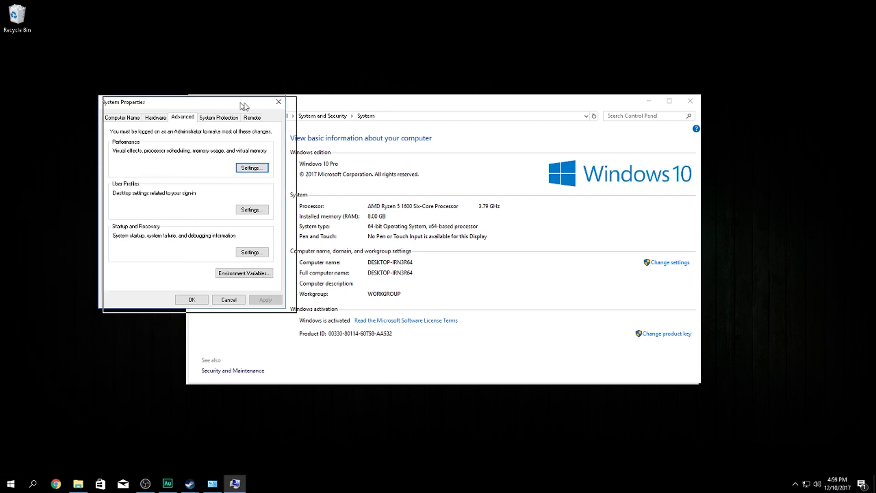
{"action": "left_click_drag", "start_coordinate": [234, 104], "coordinate": [439, 124]}
{"action": "left_click", "coordinate": [461, 188]}
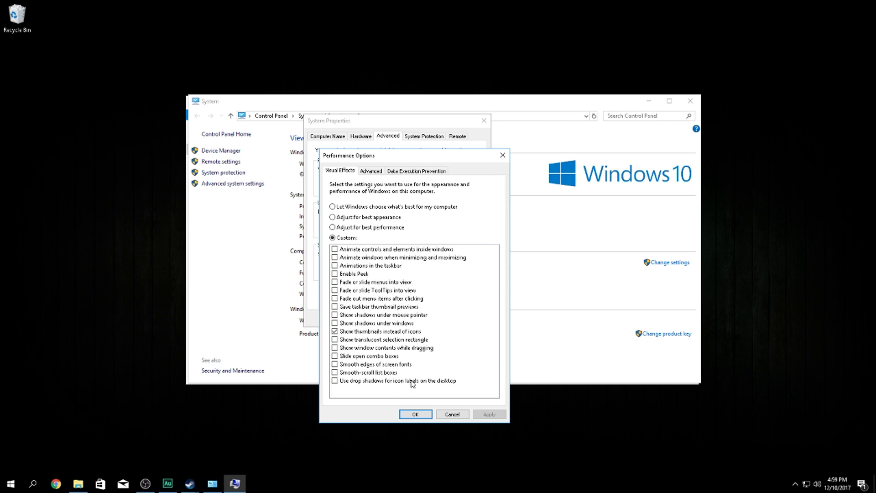
In the Virtual Memory settings, turn off automatic paging file management and choose a custom size for drive A:
{"action": "left_click", "coordinate": [376, 171]}
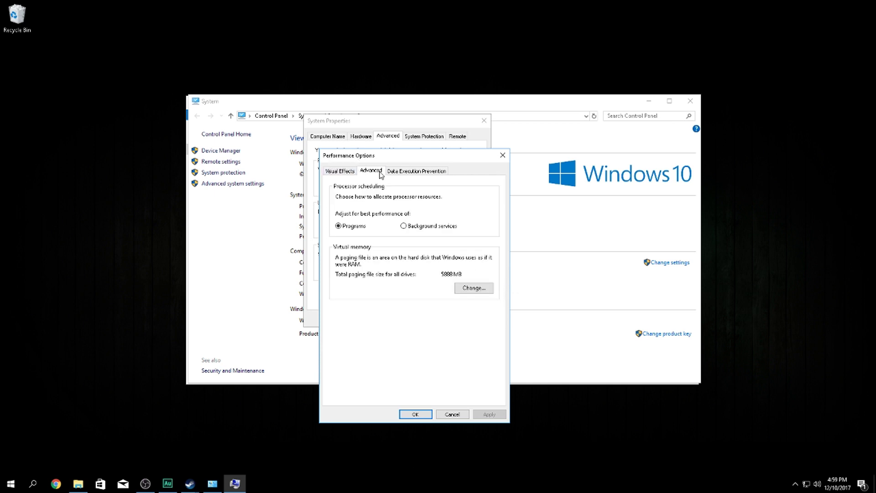
{"action": "left_click", "coordinate": [477, 287]}
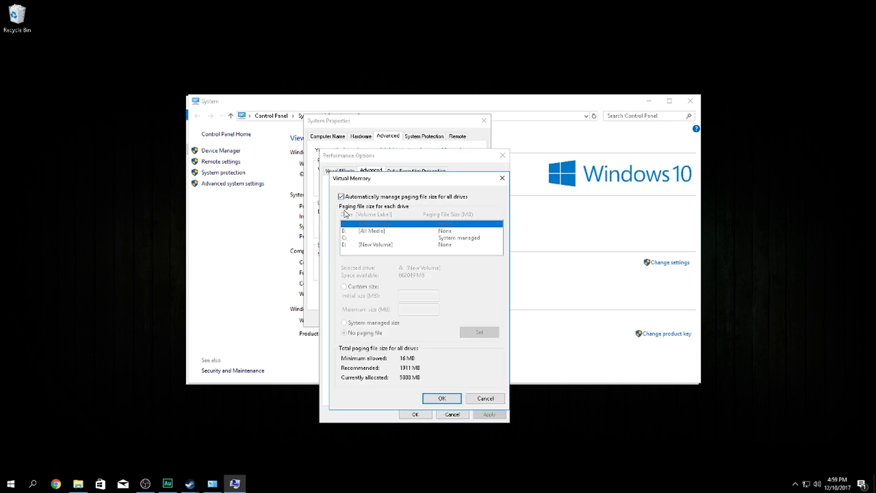
{"action": "left_click", "coordinate": [341, 197]}
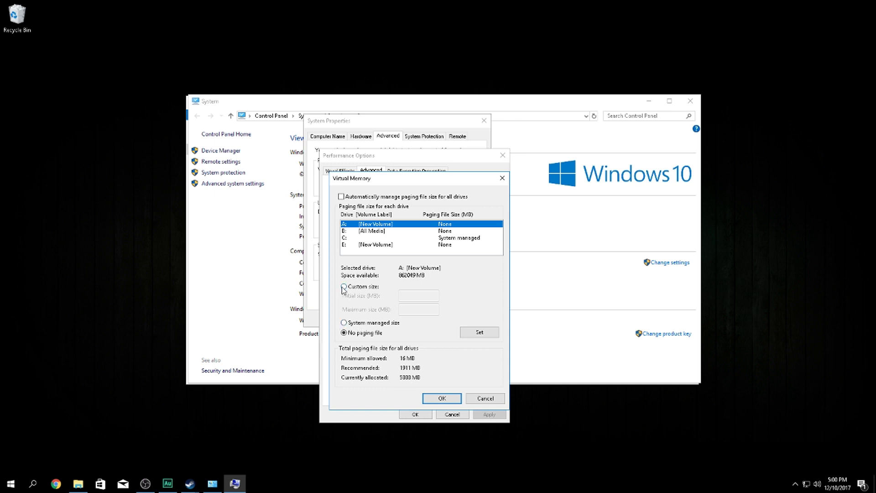
{"action": "left_click", "coordinate": [356, 289]}
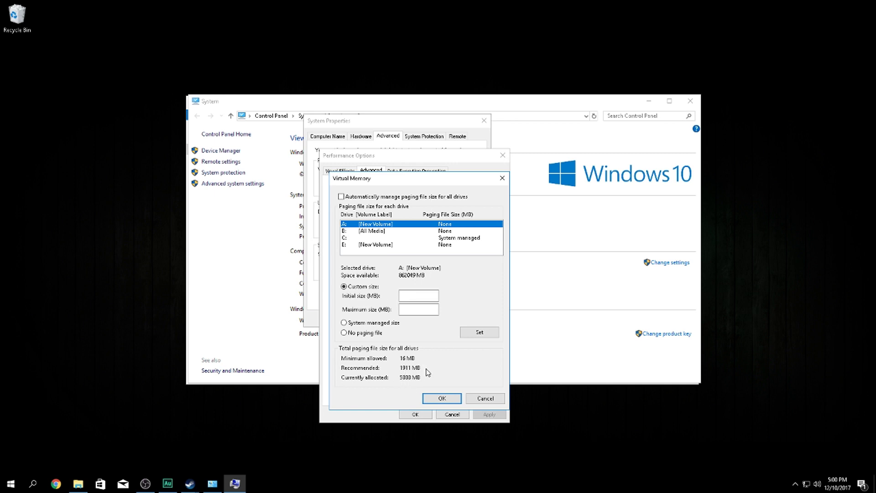
{"action": "left_click", "coordinate": [417, 313]}
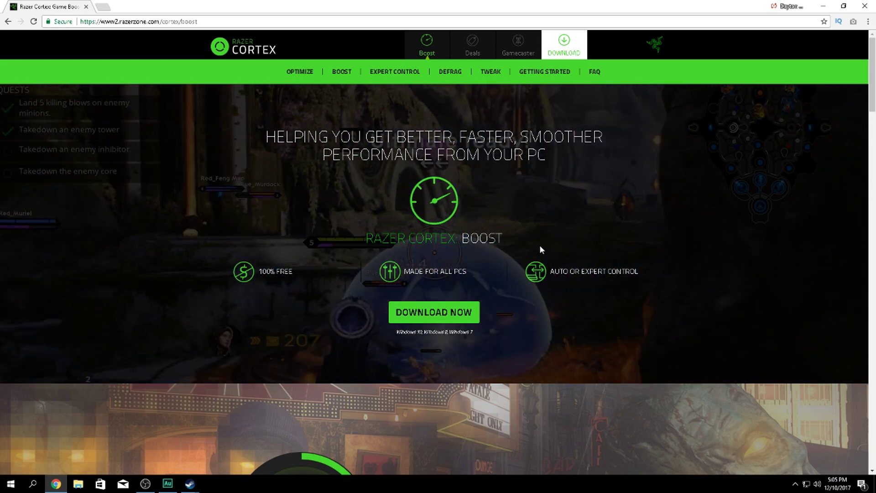
Switch to Steam and examine the CPUCores :: Maximize Your FPS store page down to its customer reviews
{"action": "key", "text": "alt+Tab"}
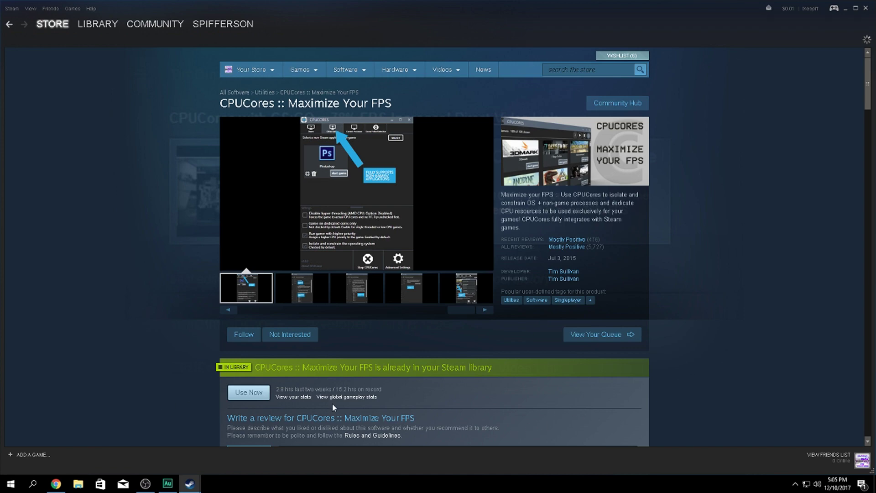
{"action": "scroll", "coordinate": [171, 284], "scroll_direction": "down", "scroll_amount": 4}
{"action": "scroll", "coordinate": [171, 283], "scroll_direction": "down", "scroll_amount": 4}
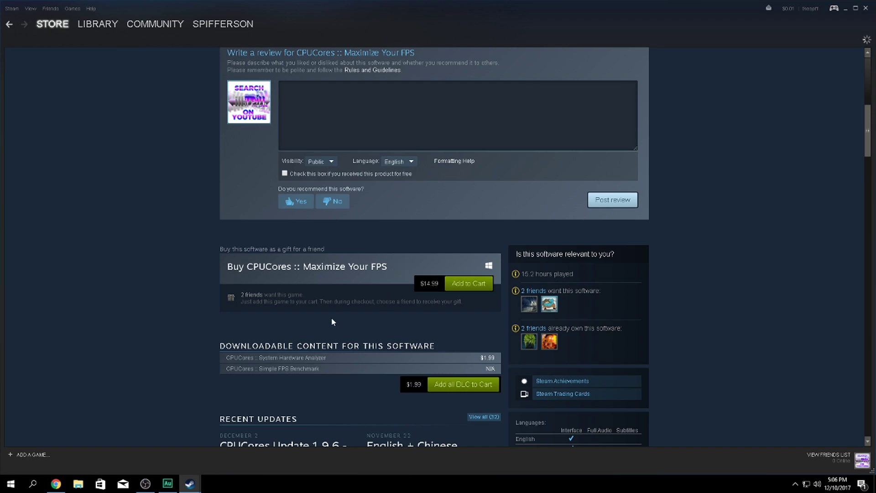
{"action": "scroll", "coordinate": [450, 295], "scroll_direction": "down", "scroll_amount": 20}
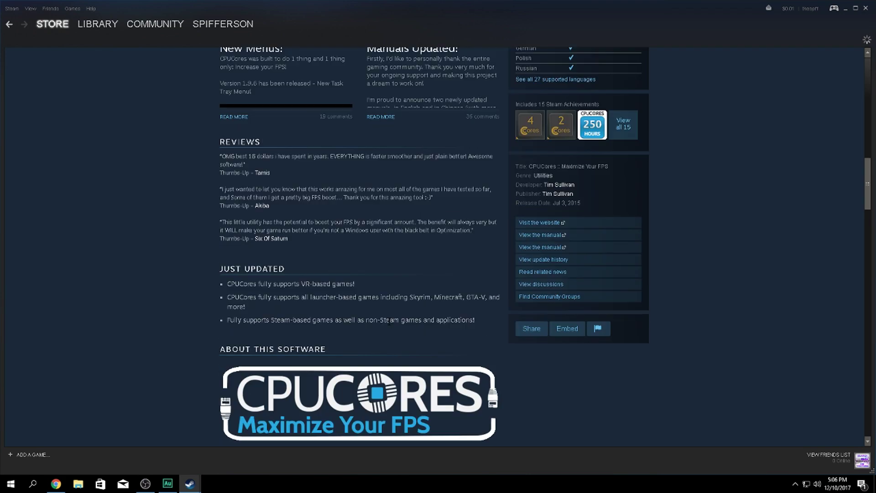
{"action": "scroll", "coordinate": [376, 358], "scroll_direction": "down", "scroll_amount": 10}
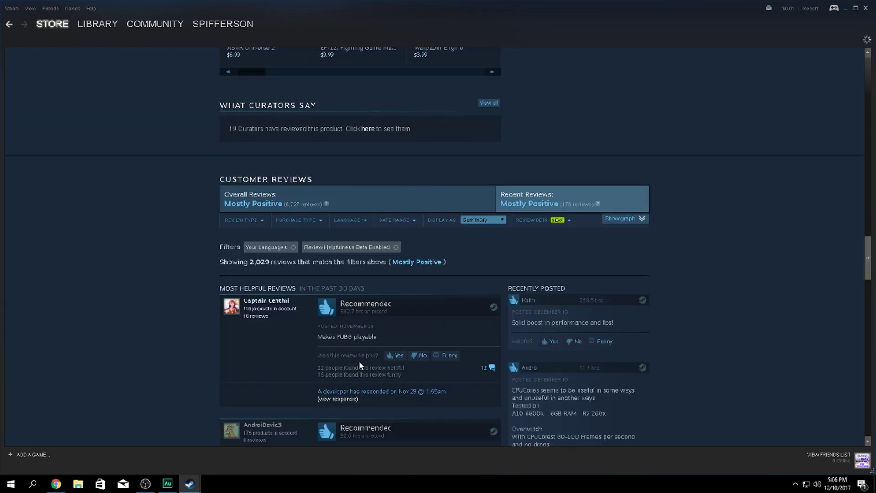
{"action": "scroll", "coordinate": [359, 360], "scroll_direction": "down", "scroll_amount": 6}
{"action": "scroll", "coordinate": [293, 253], "scroll_direction": "down", "scroll_amount": 3}
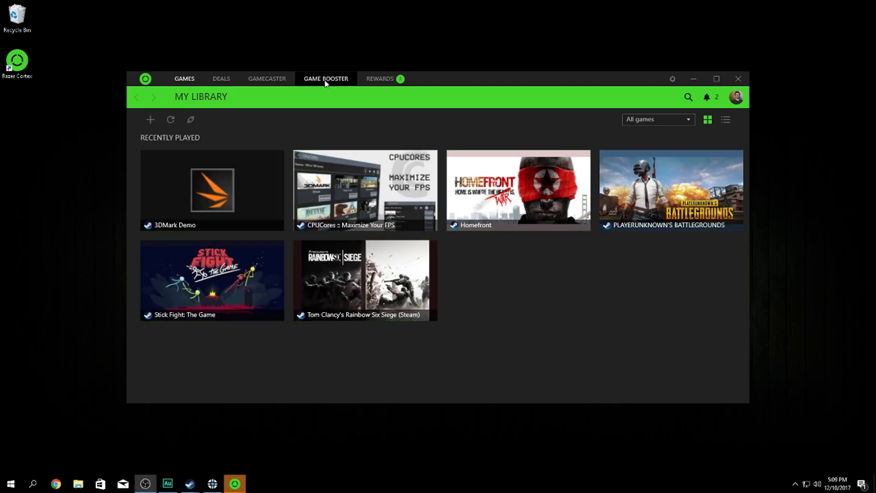
Open the Boost configuration in Razer Cortex's Game Booster and look through the processes that can be terminated
{"action": "left_click", "coordinate": [325, 80]}
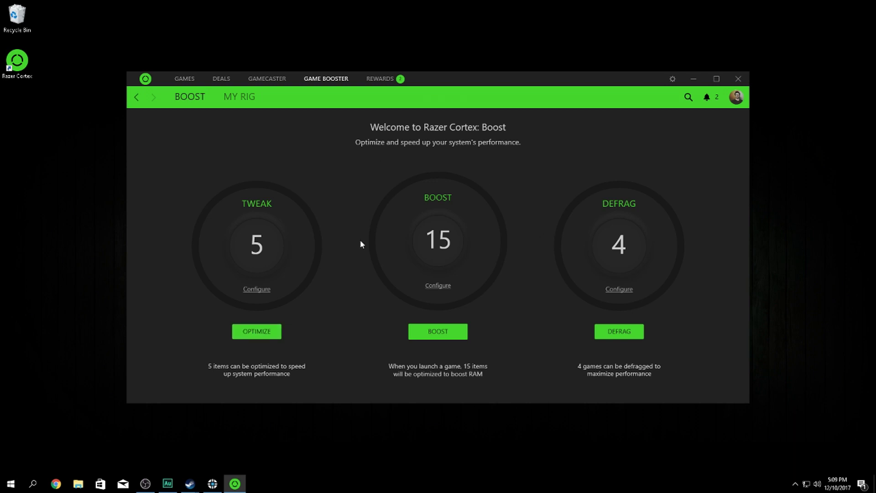
{"action": "left_click", "coordinate": [439, 285]}
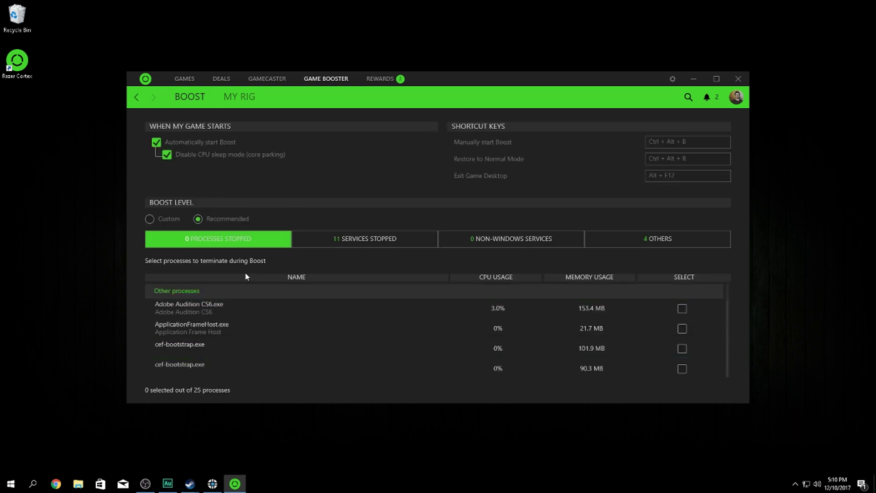
{"action": "scroll", "coordinate": [293, 325], "scroll_direction": "down", "scroll_amount": 3}
{"action": "scroll", "coordinate": [305, 327], "scroll_direction": "up", "scroll_amount": 3}
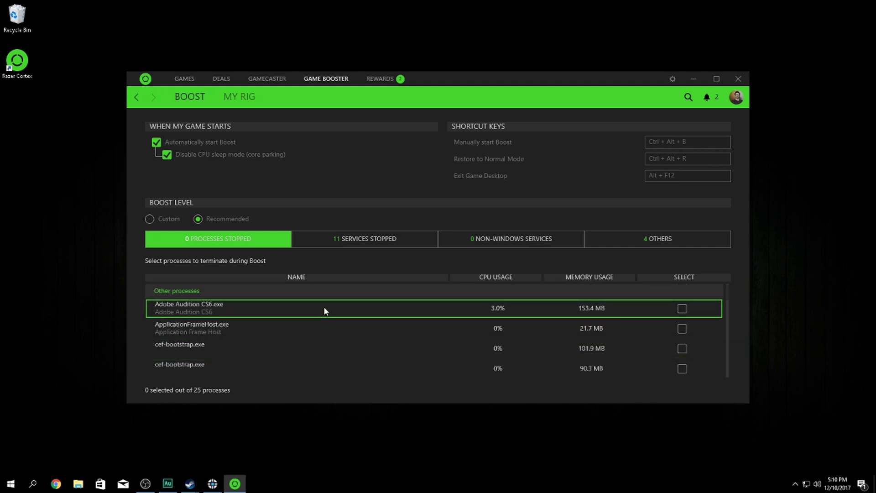
{"action": "scroll", "coordinate": [467, 322], "scroll_direction": "down", "scroll_amount": 2}
{"action": "scroll", "coordinate": [420, 321], "scroll_direction": "down", "scroll_amount": 10}
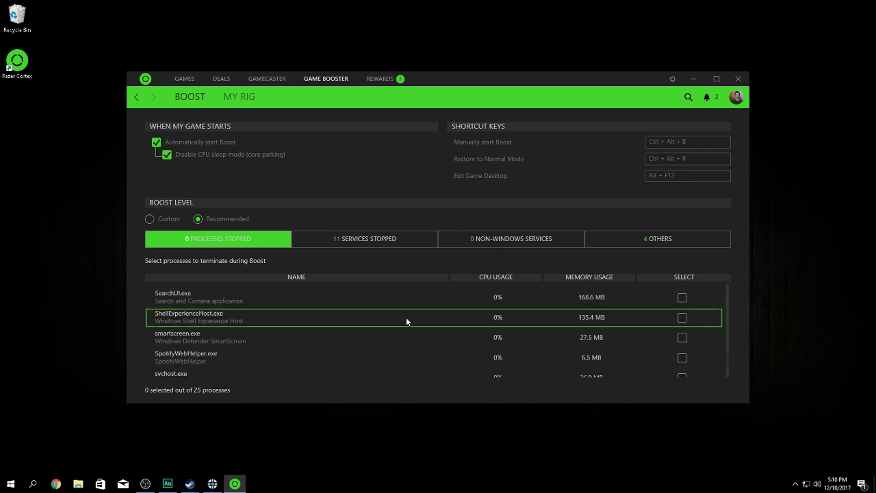
Mark SpotifyWebHelper.exe and NVIDIA Web Helper.exe for termination during Boost
{"action": "scroll", "coordinate": [407, 317], "scroll_direction": "down", "scroll_amount": 3}
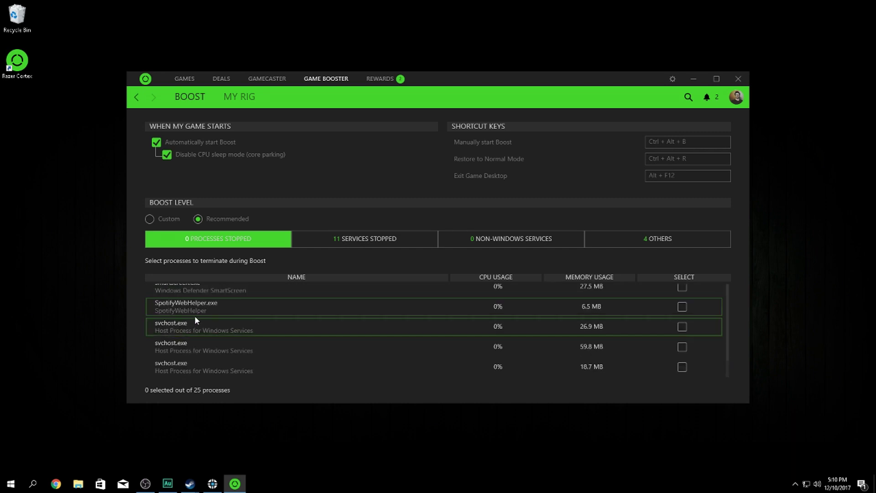
{"action": "left_click", "coordinate": [683, 307]}
{"action": "scroll", "coordinate": [653, 314], "scroll_direction": "up", "scroll_amount": 2}
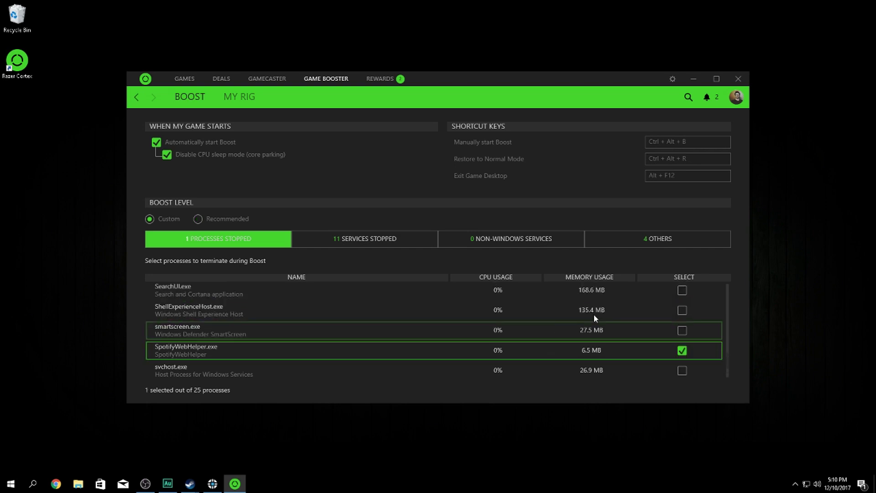
{"action": "scroll", "coordinate": [256, 327], "scroll_direction": "up", "scroll_amount": 5}
{"action": "scroll", "coordinate": [178, 341], "scroll_direction": "up", "scroll_amount": 3}
{"action": "left_click", "coordinate": [683, 345]}
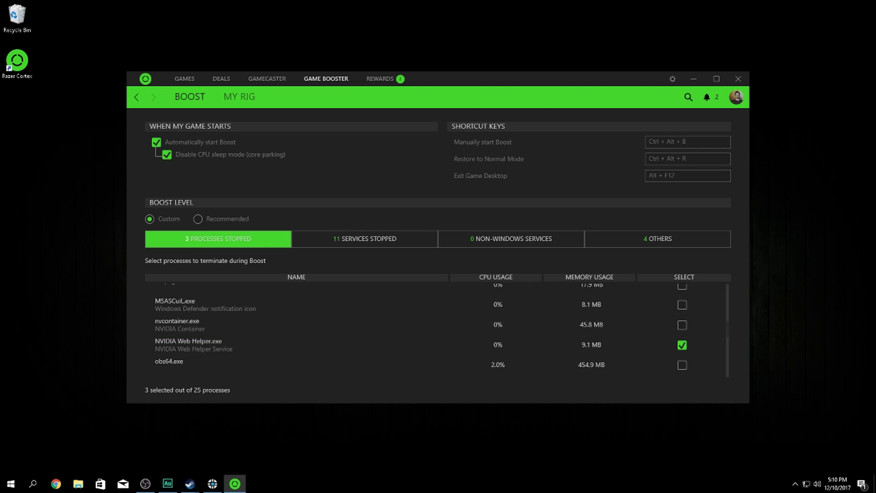
Review the Windows services and non-Windows services that can be terminated during Boost
{"action": "left_click", "coordinate": [364, 239]}
{"action": "scroll", "coordinate": [410, 317], "scroll_direction": "down", "scroll_amount": 10}
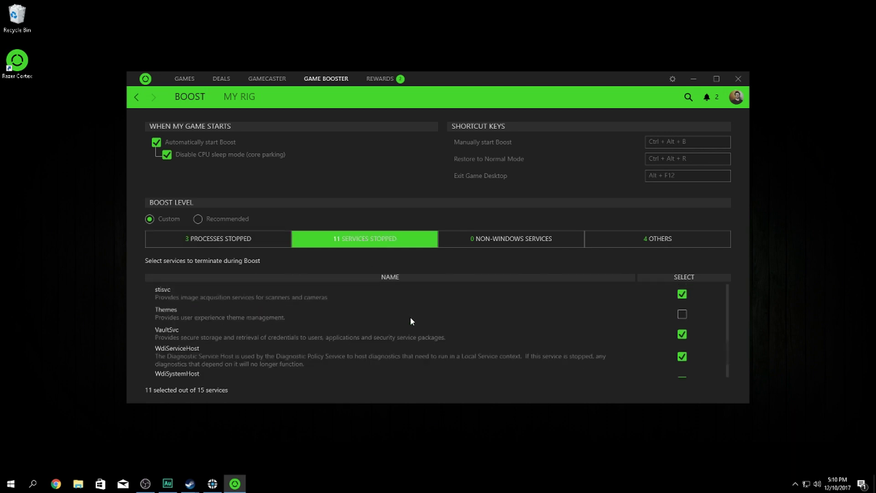
{"action": "scroll", "coordinate": [319, 326], "scroll_direction": "up", "scroll_amount": 10}
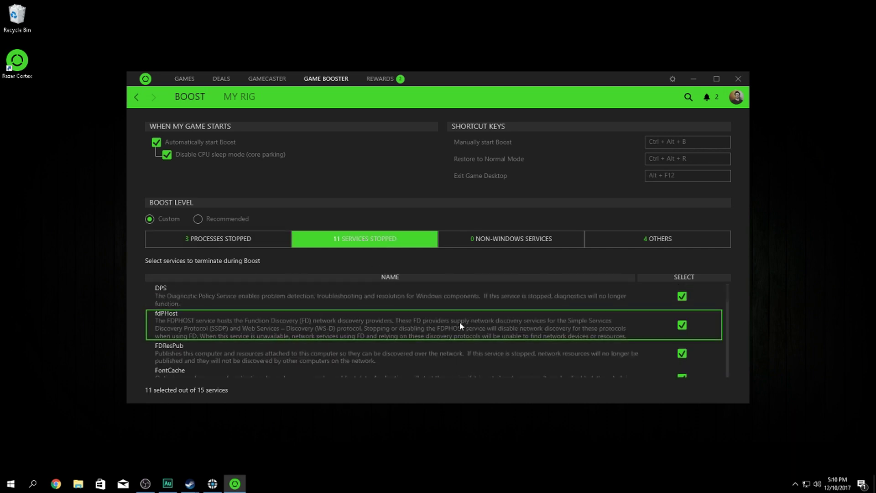
{"action": "left_click", "coordinate": [479, 240]}
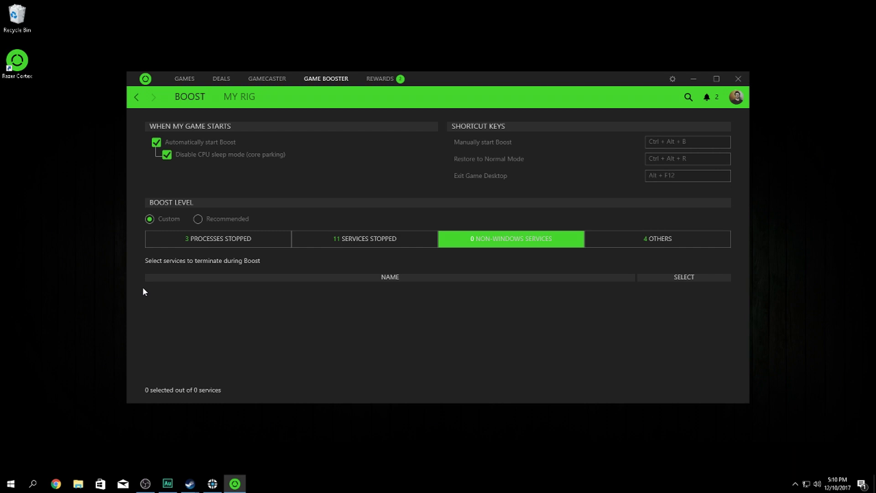
Among the other Boost options, enable Launch game on Game Desktop and the closing of explorer.exe
{"action": "left_click", "coordinate": [660, 240]}
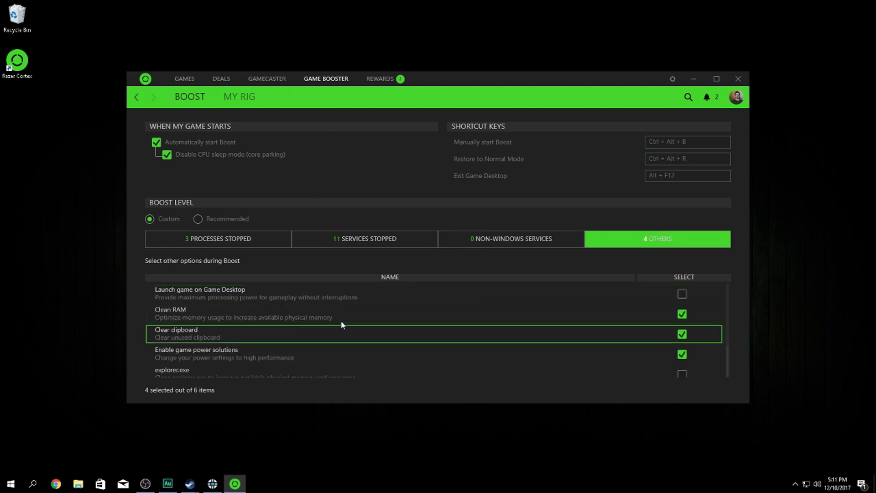
{"action": "scroll", "coordinate": [447, 308], "scroll_direction": "down", "scroll_amount": 2}
{"action": "scroll", "coordinate": [230, 320], "scroll_direction": "up", "scroll_amount": 2}
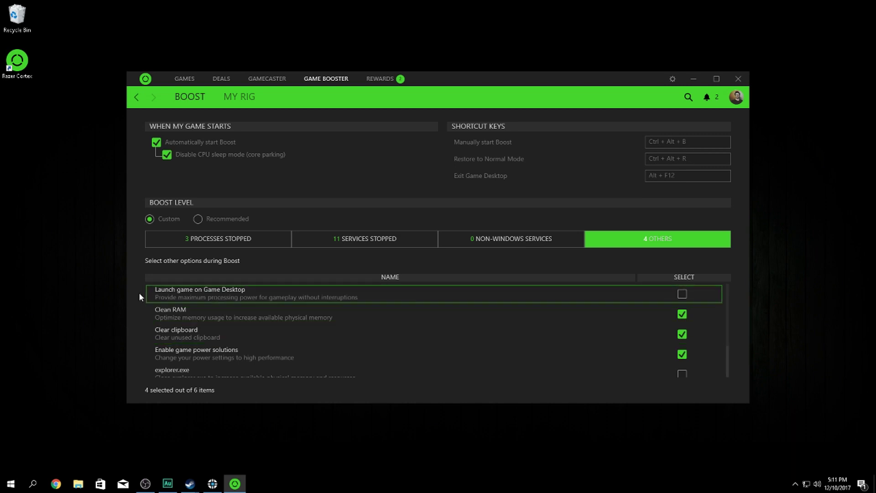
{"action": "left_click", "coordinate": [680, 296]}
{"action": "left_click", "coordinate": [412, 262]}
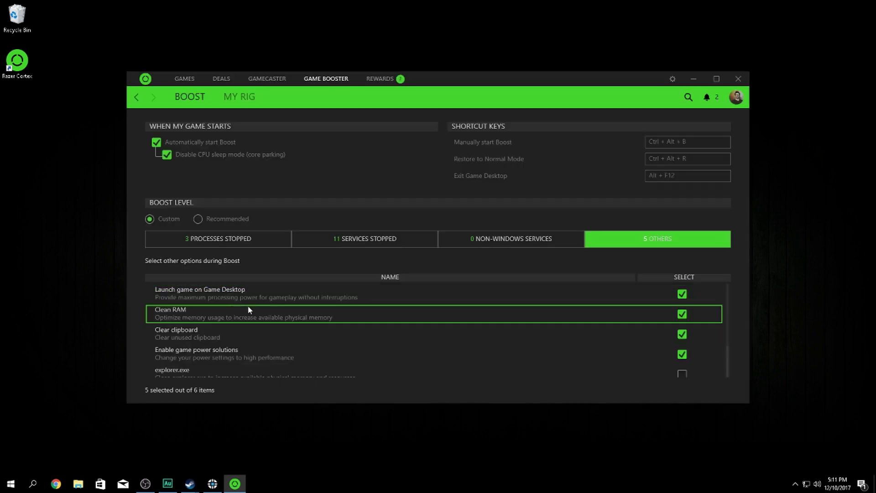
{"action": "scroll", "coordinate": [456, 300], "scroll_direction": "down", "scroll_amount": 2}
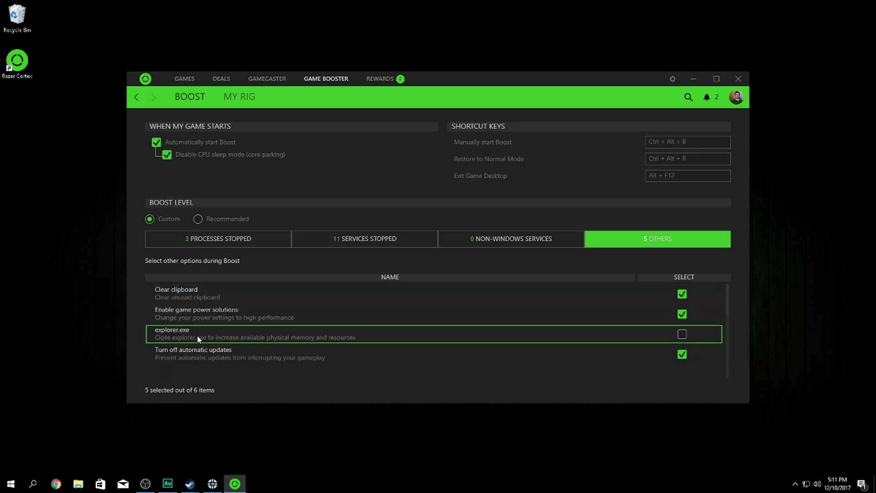
{"action": "left_click", "coordinate": [682, 335]}
{"action": "left_click", "coordinate": [409, 266]}
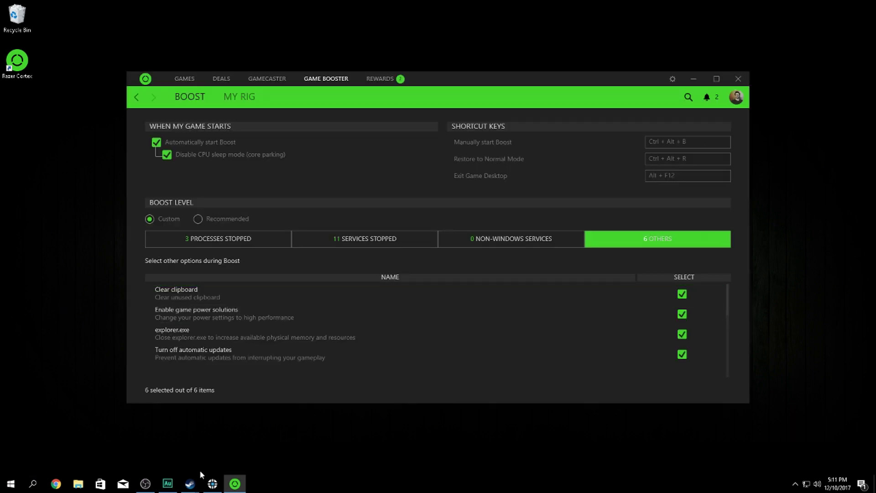
Open and close a File Explorer window, and look over the other Boost options again
{"action": "left_click", "coordinate": [78, 484]}
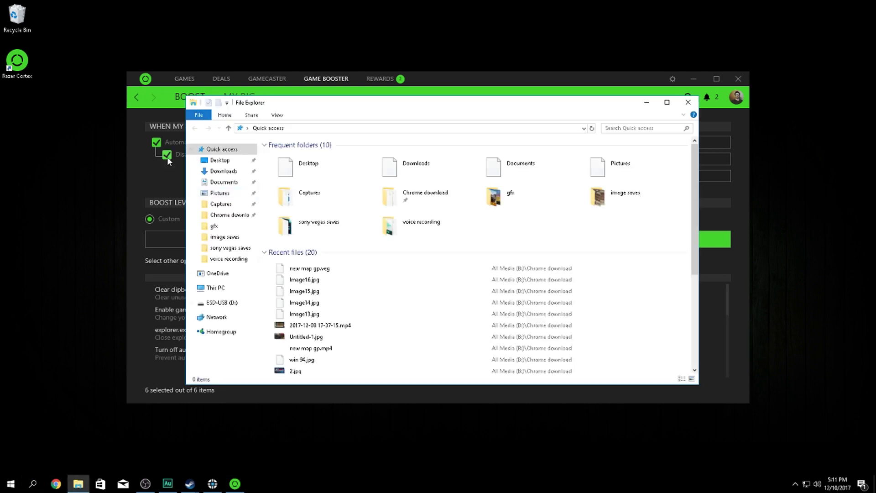
{"action": "left_click", "coordinate": [683, 106]}
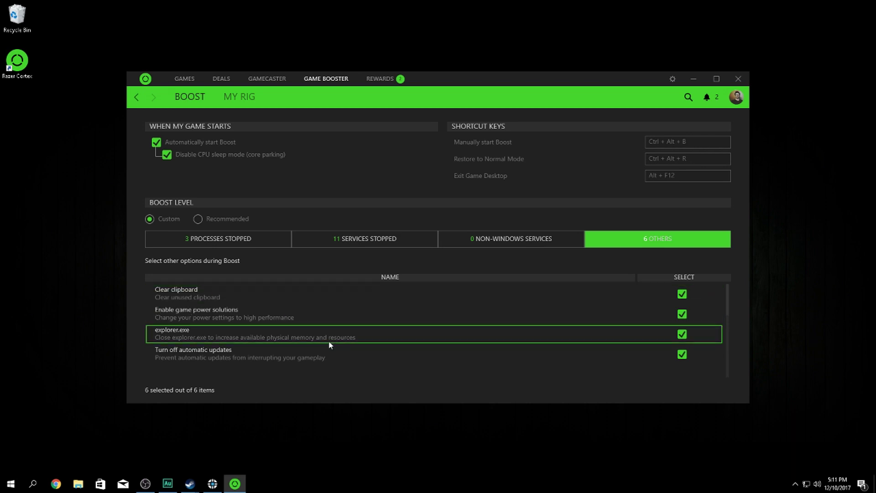
{"action": "scroll", "coordinate": [343, 324], "scroll_direction": "up", "scroll_amount": 1}
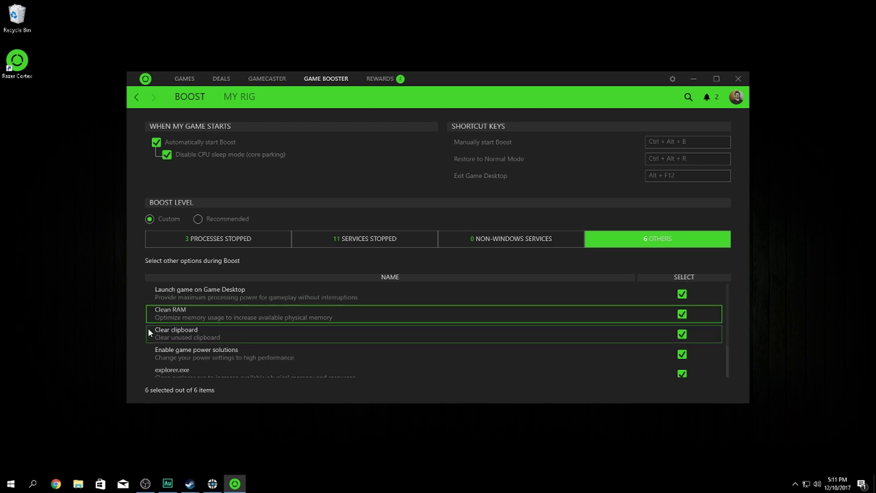
{"action": "scroll", "coordinate": [388, 304], "scroll_direction": "down", "scroll_amount": 1}
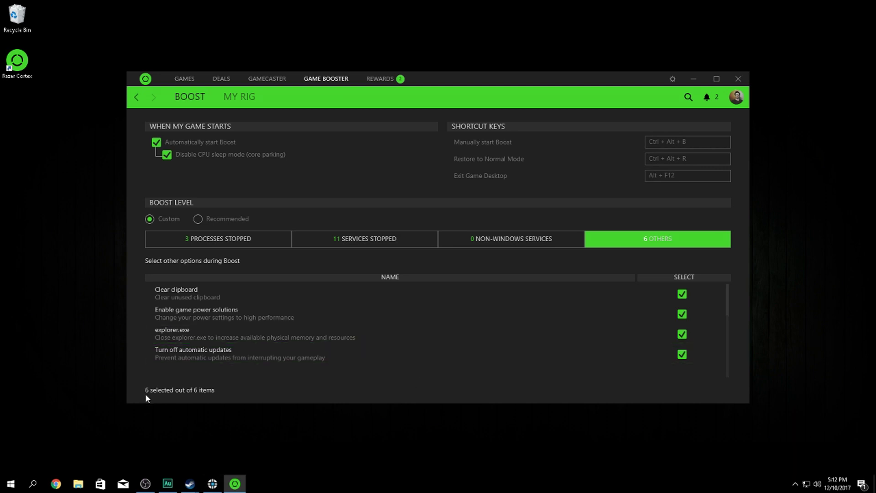
Run explorer as a new task from Task Manager, and close the resulting File Explorer window and Task Manager
{"action": "key", "text": "ctrl+shift+Escape"}
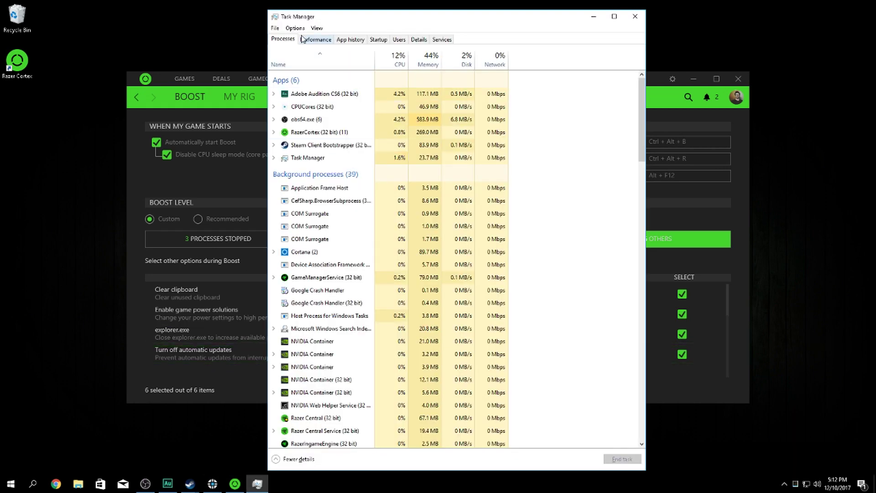
{"action": "left_click", "coordinate": [277, 29]}
{"action": "left_click", "coordinate": [281, 48]}
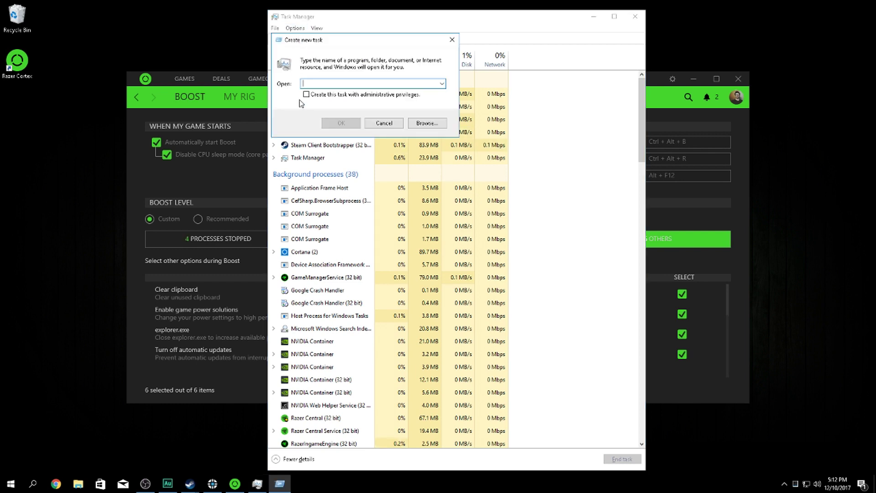
{"action": "type", "text": "e"}
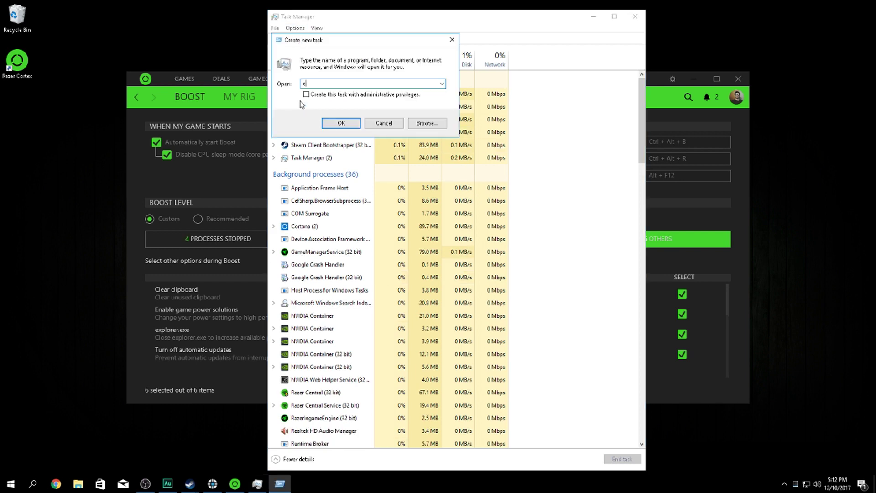
{"action": "type", "text": "xplorer"}
{"action": "key", "text": "Return"}
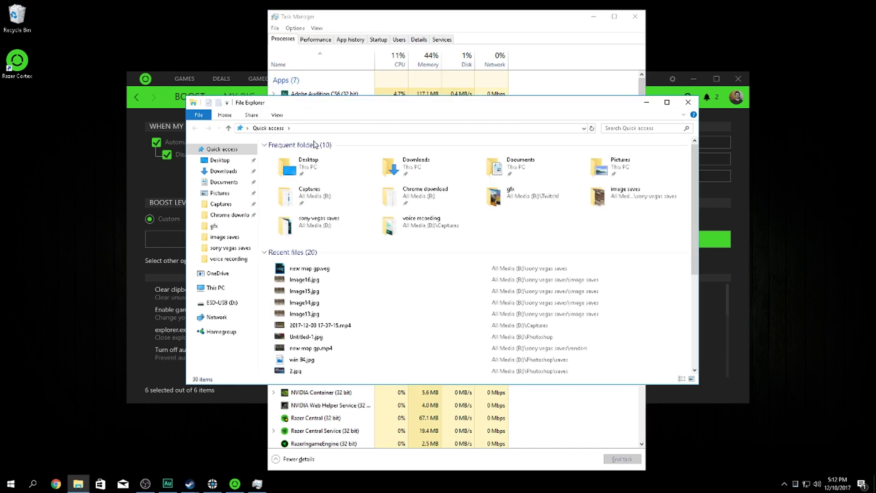
{"action": "left_click", "coordinate": [689, 104]}
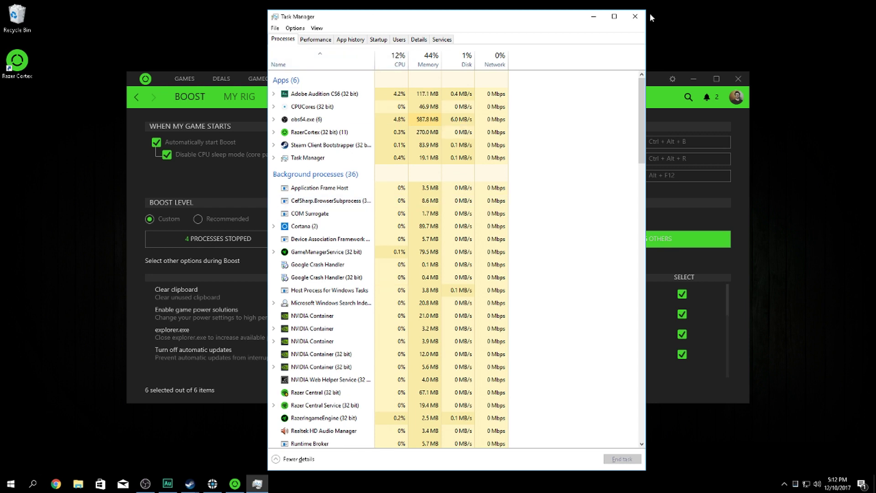
{"action": "left_click", "coordinate": [635, 17]}
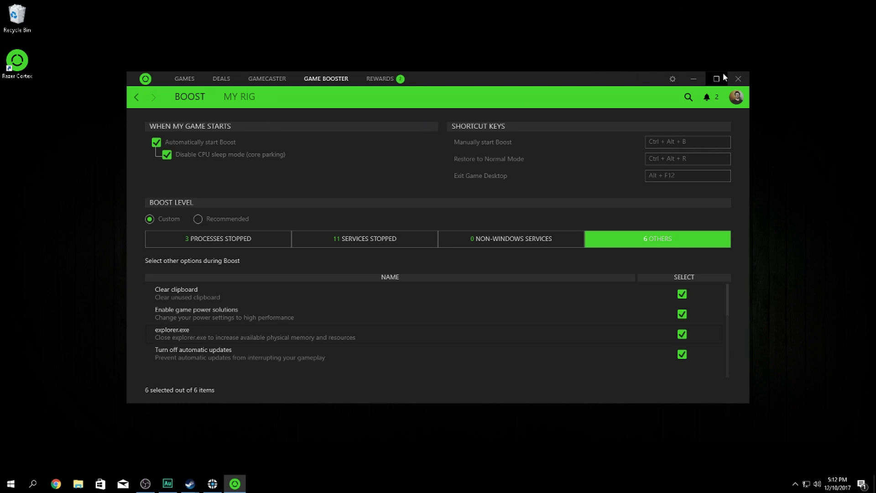
Close the Razer Cortex window with its notification, and show the Steam games in CPUCores as a grid
{"action": "left_click", "coordinate": [738, 80]}
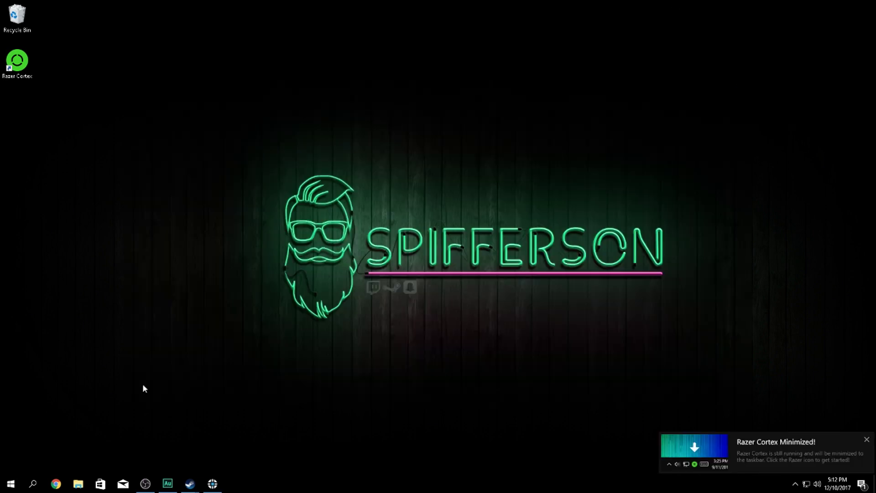
{"action": "left_click", "coordinate": [866, 441]}
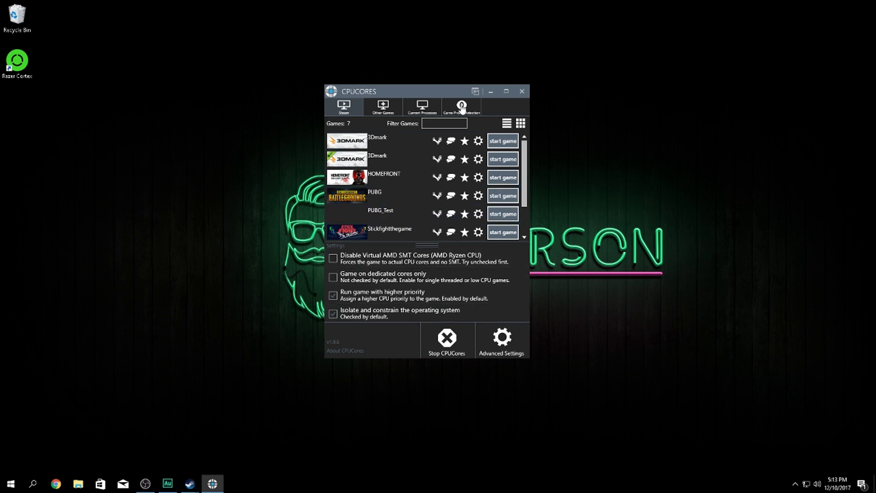
{"action": "left_click", "coordinate": [521, 124]}
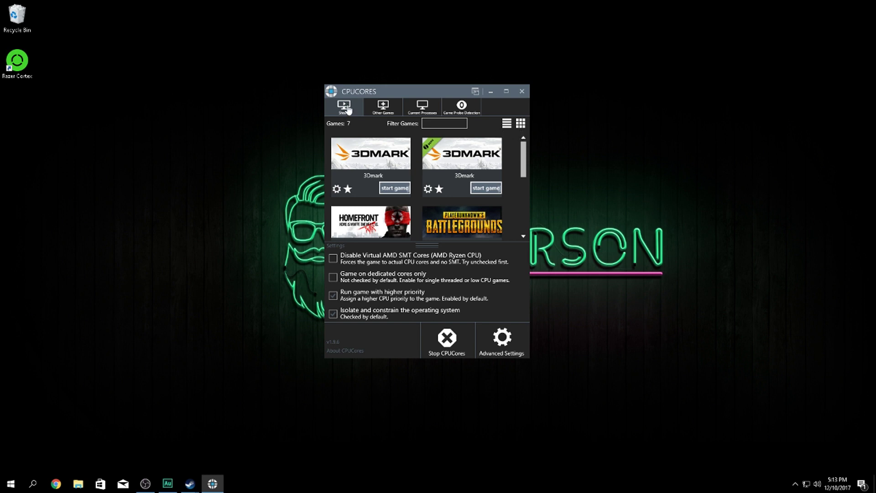
Enable Twitch Streamer Support (BETA) in the advanced settings of CPUCores and return to the game library
{"action": "left_click", "coordinate": [502, 339]}
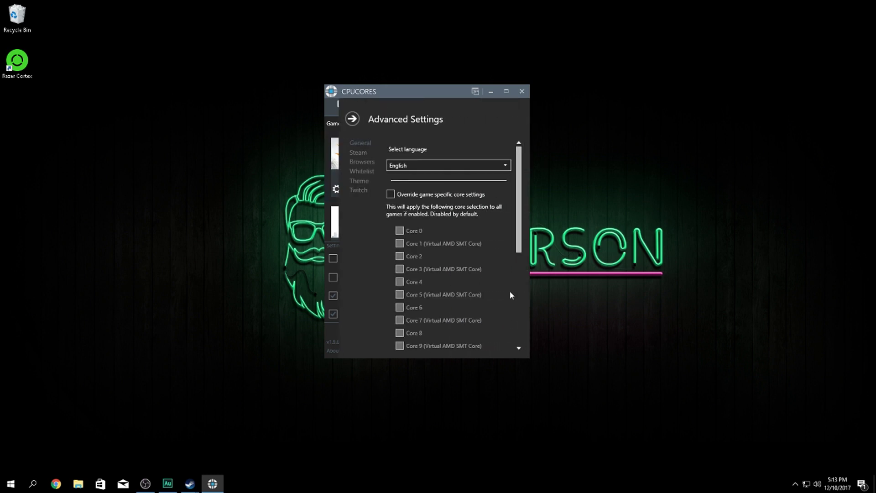
{"action": "left_click", "coordinate": [362, 154]}
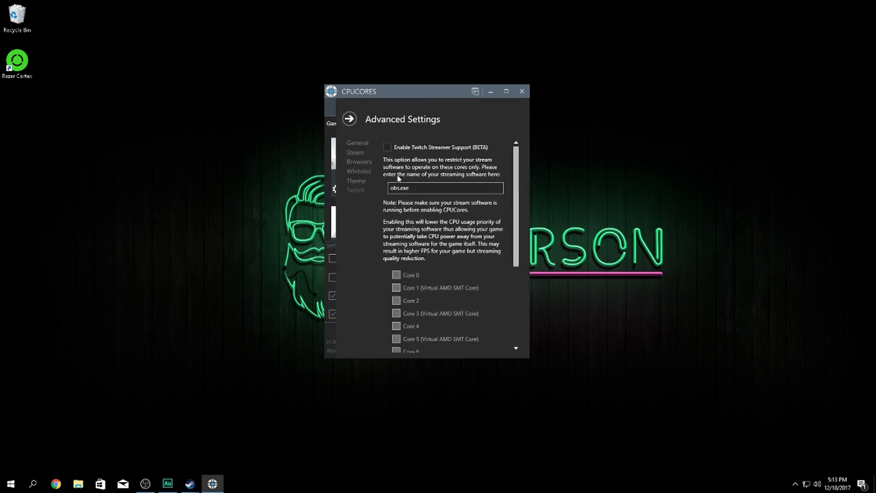
{"action": "left_click", "coordinate": [388, 147]}
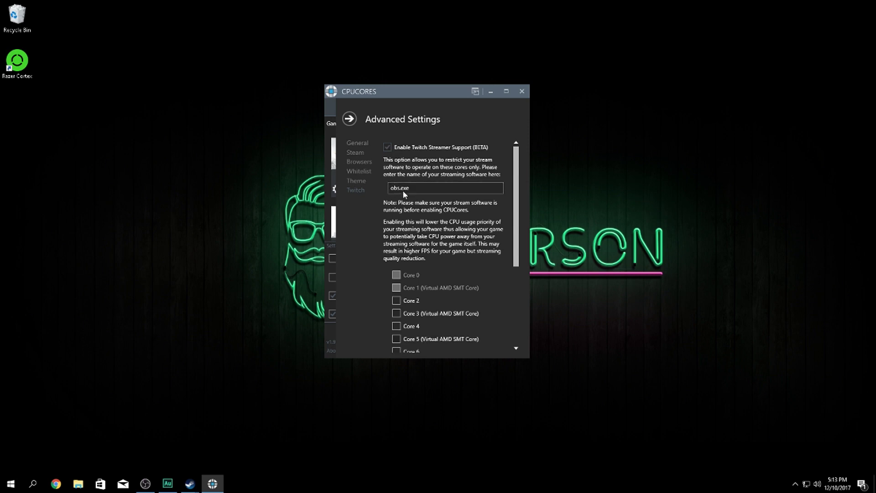
{"action": "scroll", "coordinate": [407, 225], "scroll_direction": "down", "scroll_amount": 1}
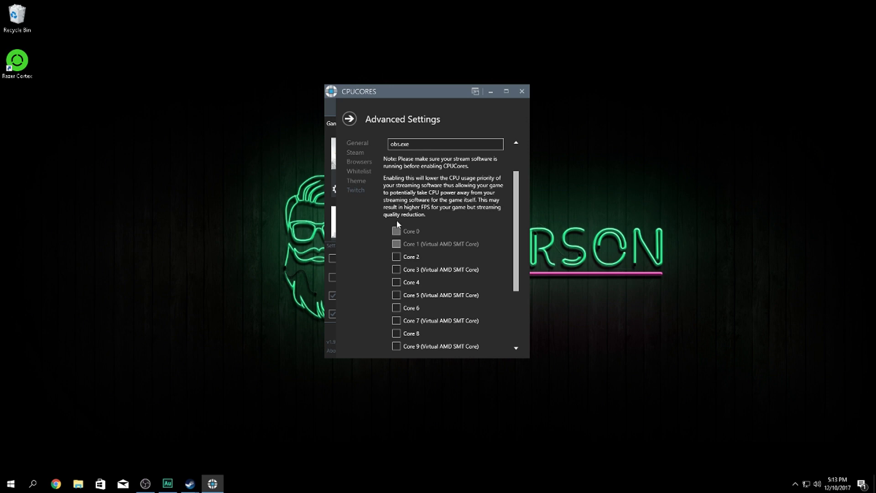
{"action": "scroll", "coordinate": [379, 214], "scroll_direction": "up", "scroll_amount": 1}
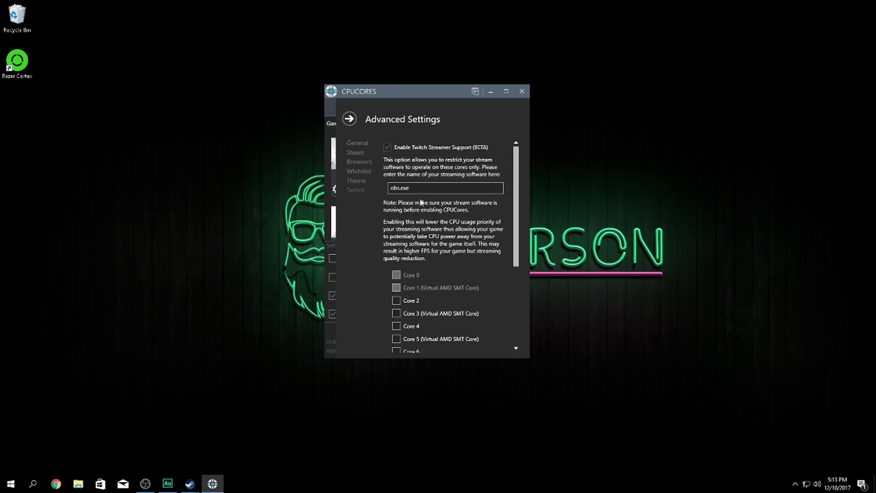
{"action": "left_click", "coordinate": [350, 119]}
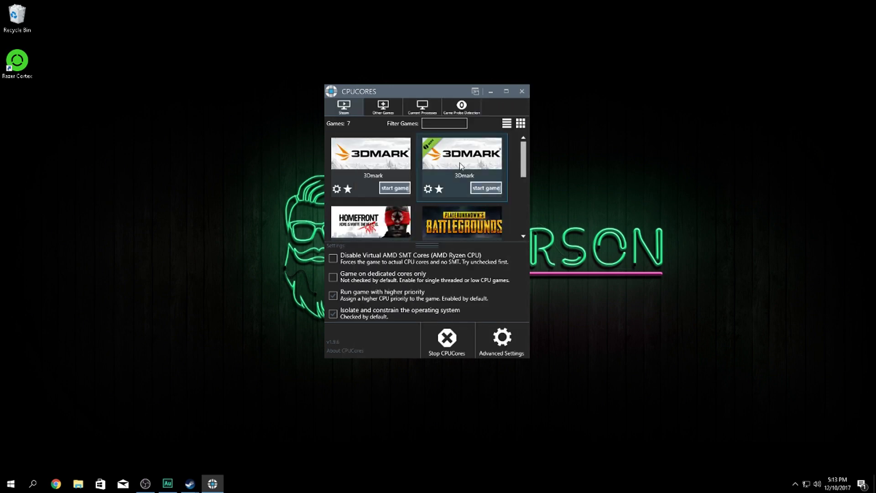
Start PUBG from the Steam games in CPUCores and close the CPUCores window
{"action": "scroll", "coordinate": [475, 175], "scroll_direction": "down", "scroll_amount": 3}
{"action": "scroll", "coordinate": [475, 175], "scroll_direction": "up", "scroll_amount": 1}
{"action": "scroll", "coordinate": [473, 174], "scroll_direction": "up", "scroll_amount": 1}
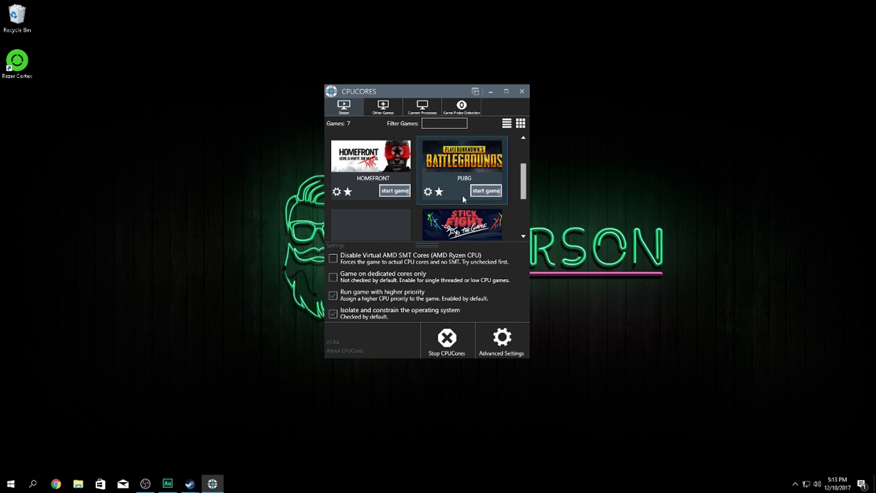
{"action": "left_click", "coordinate": [483, 192]}
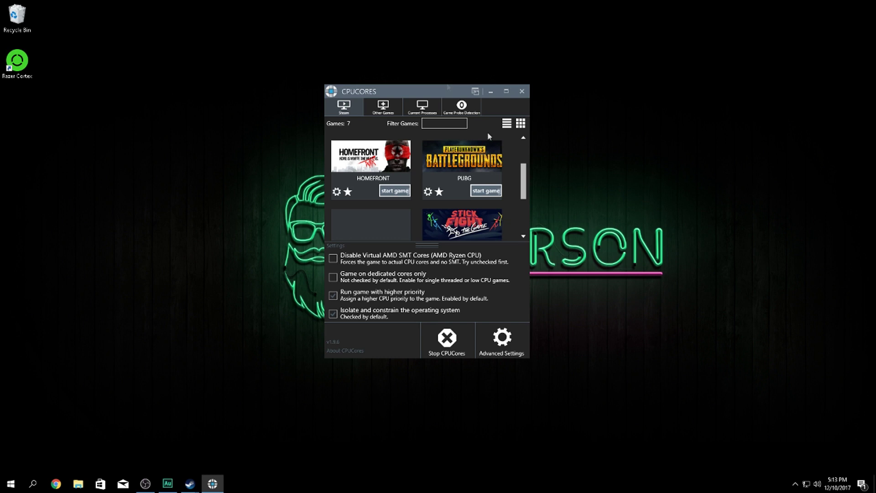
{"action": "left_click", "coordinate": [521, 91]}
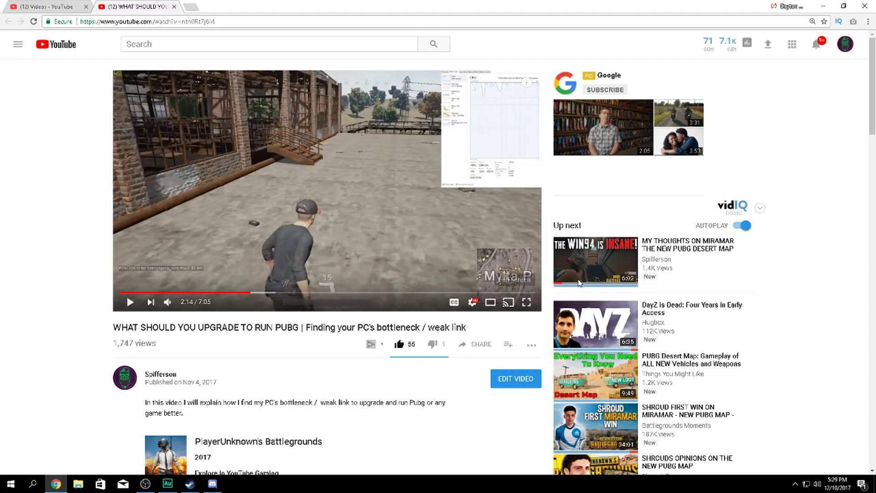